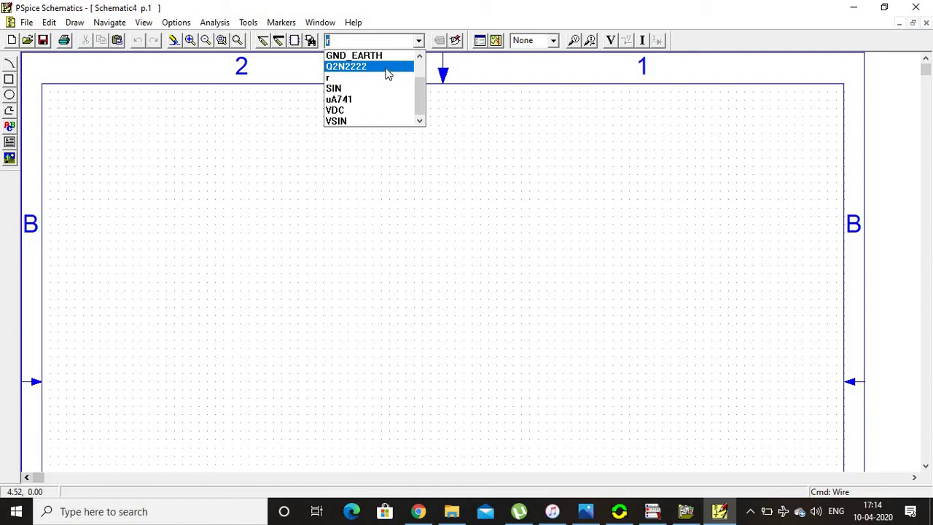
Step: Place one Q2N2222 transistor in the upper middle of the blank schematic
{"action": "left_click", "coordinate": [387, 68]}
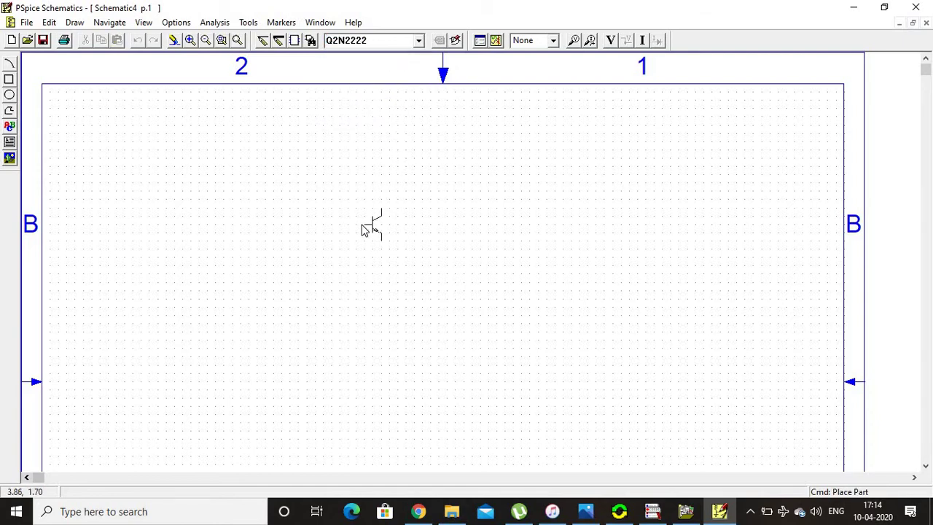
{"action": "left_click", "coordinate": [365, 230]}
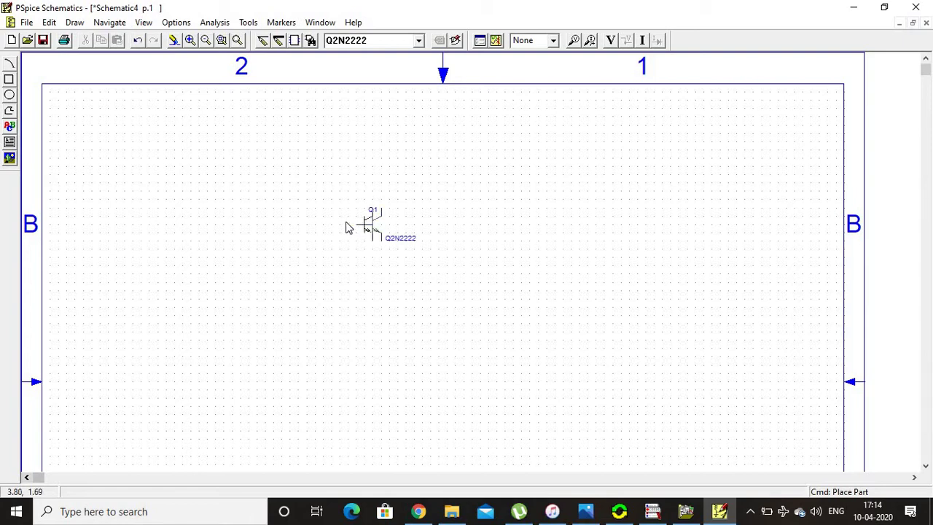
{"action": "right_click", "coordinate": [328, 213]}
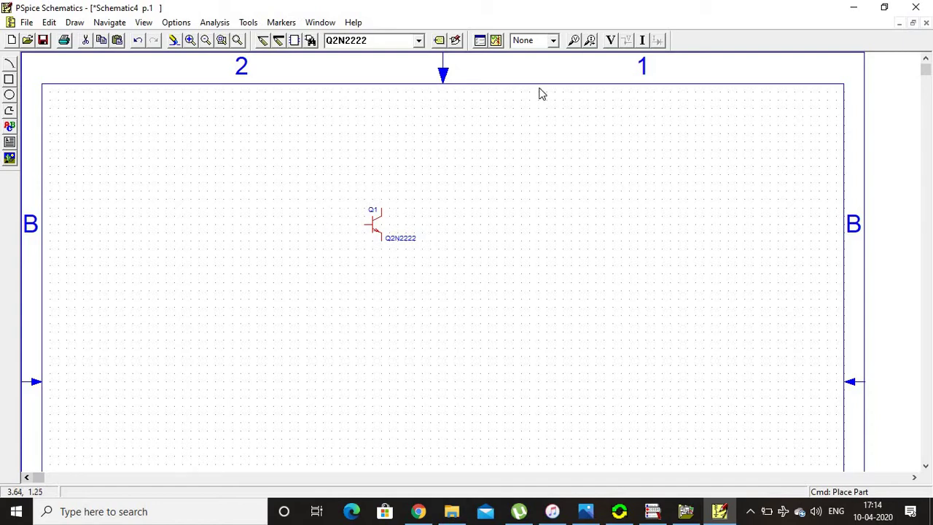
Step: Place five resistors (part r) around the transistor: two above it and three below it
{"action": "left_click", "coordinate": [418, 40]}
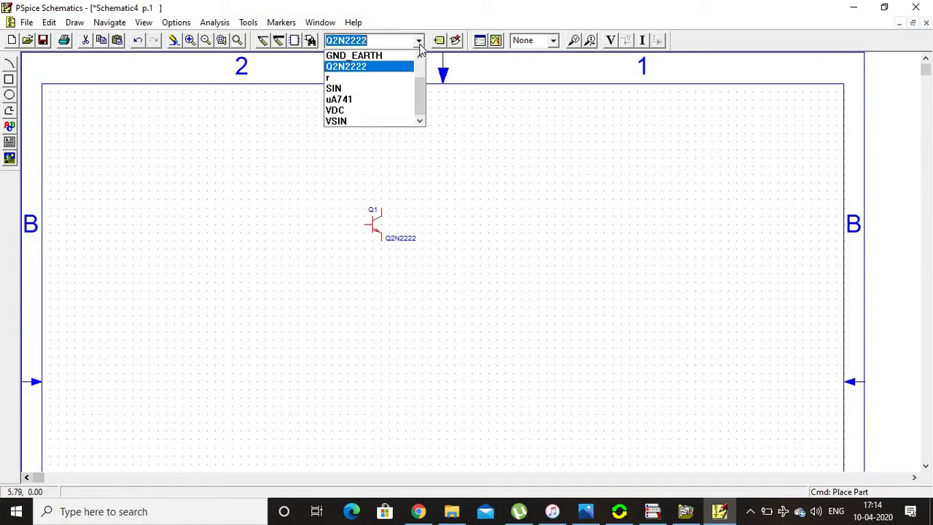
{"action": "left_click", "coordinate": [361, 79]}
{"action": "left_click", "coordinate": [268, 183]}
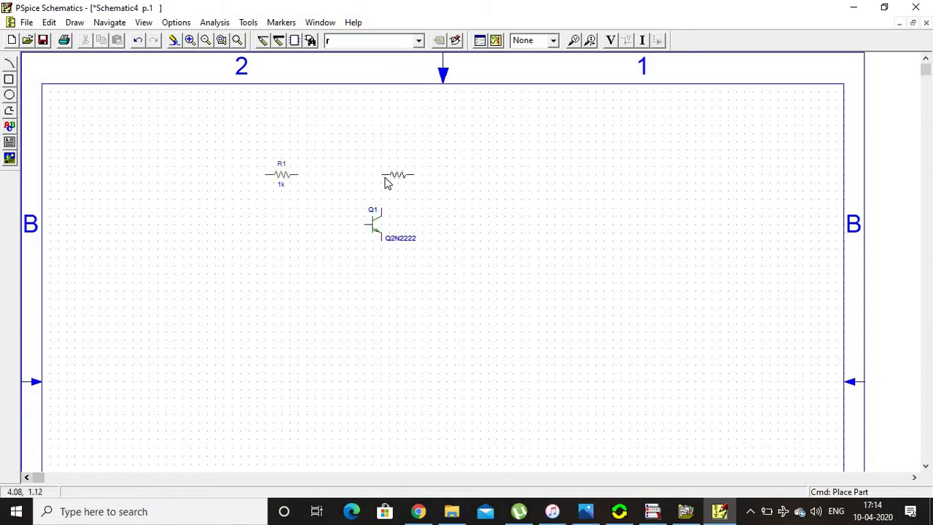
{"action": "left_click", "coordinate": [402, 181]}
{"action": "left_click", "coordinate": [409, 311]}
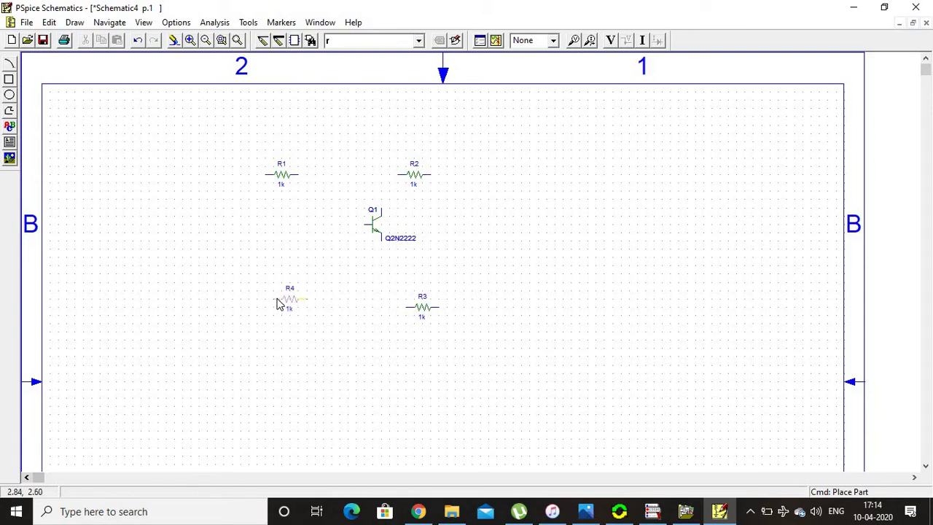
{"action": "left_click", "coordinate": [277, 305]}
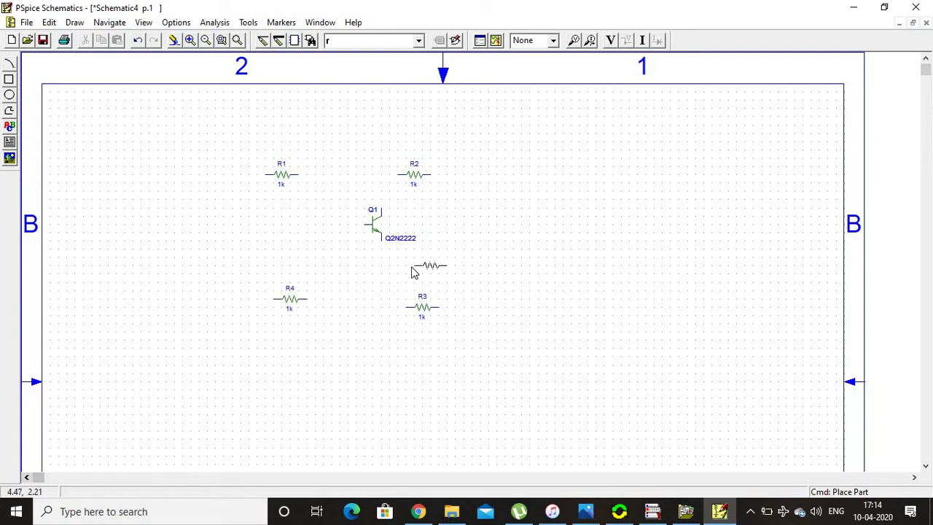
{"action": "left_click", "coordinate": [417, 270]}
{"action": "right_click", "coordinate": [429, 262]}
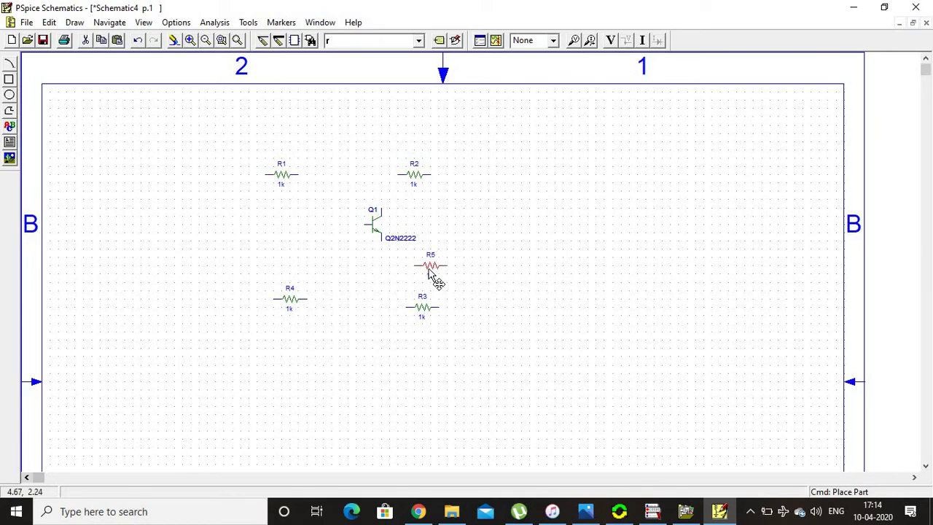
Step: Rotate resistors R5 and R3 upright and stack them in line below the transistor's emitter
{"action": "key", "text": "ctrl+r"}
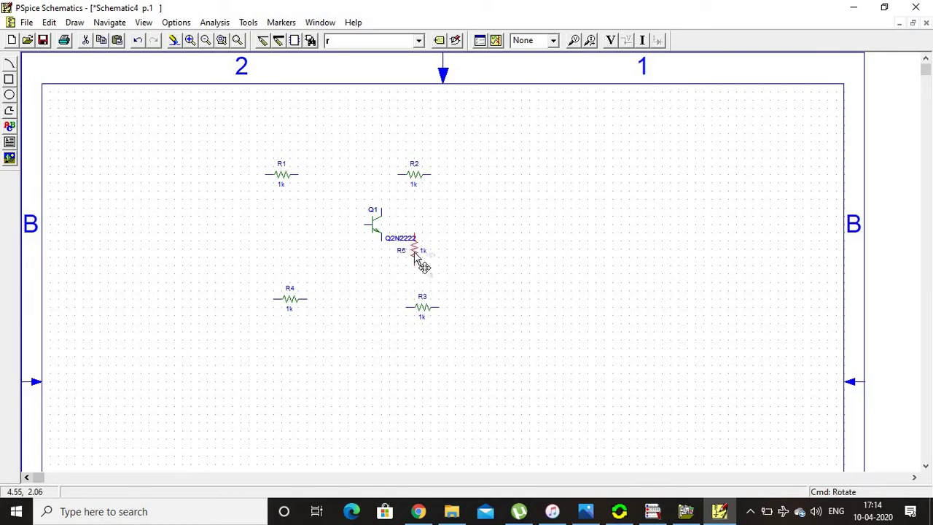
{"action": "left_click_drag", "start_coordinate": [420, 264], "coordinate": [391, 277]}
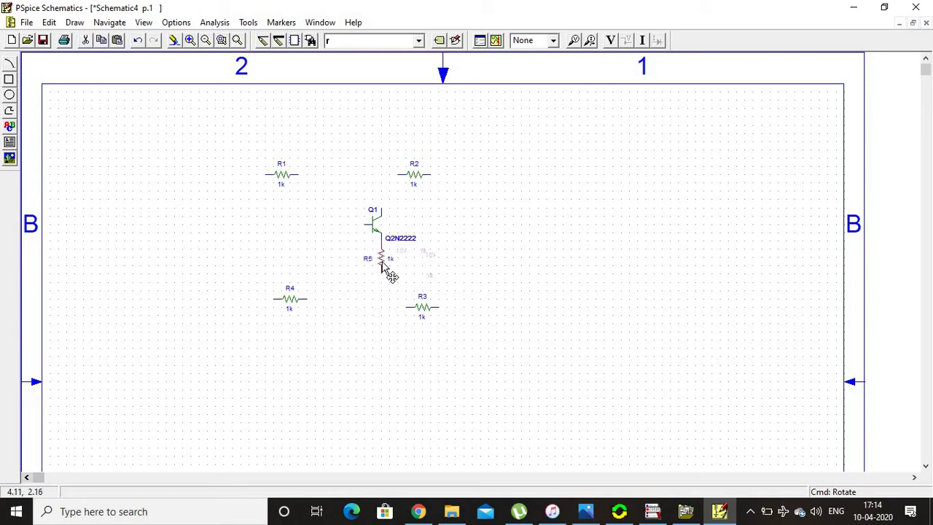
{"action": "left_click", "coordinate": [427, 316]}
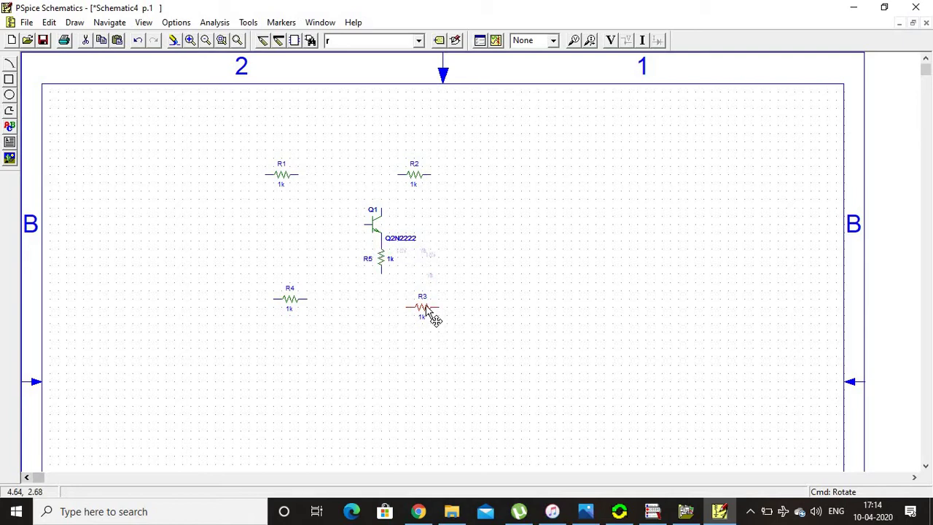
{"action": "key", "text": "ctrl+r"}
{"action": "left_click_drag", "start_coordinate": [433, 319], "coordinate": [385, 309]}
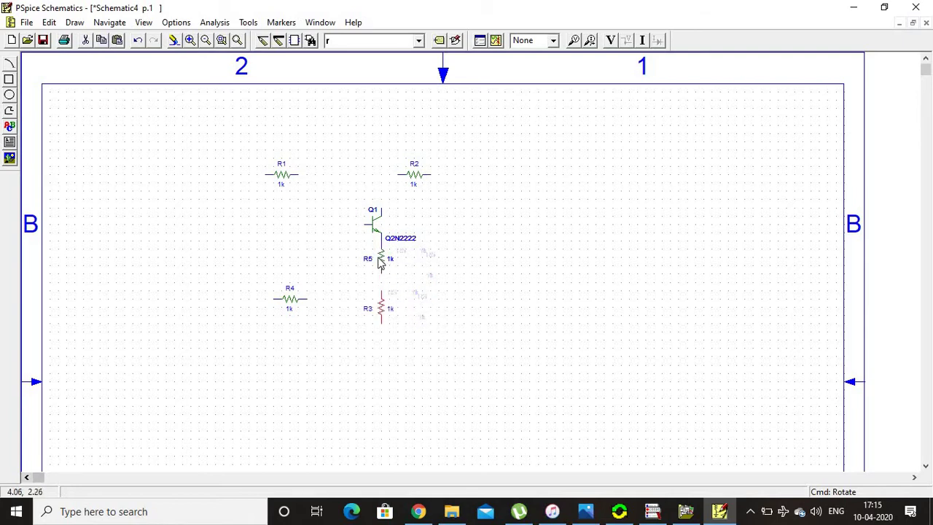
Step: Shift R5 slightly down and set its value to 680
{"action": "mouse_move", "coordinate": [379, 263]}
{"action": "left_mouse_down"}
{"action": "mouse_move", "coordinate": [397, 287]}
{"action": "mouse_move", "coordinate": [418, 291]}
{"action": "mouse_move", "coordinate": [383, 266]}
{"action": "left_mouse_up"}
{"action": "double_click", "coordinate": [383, 266]}
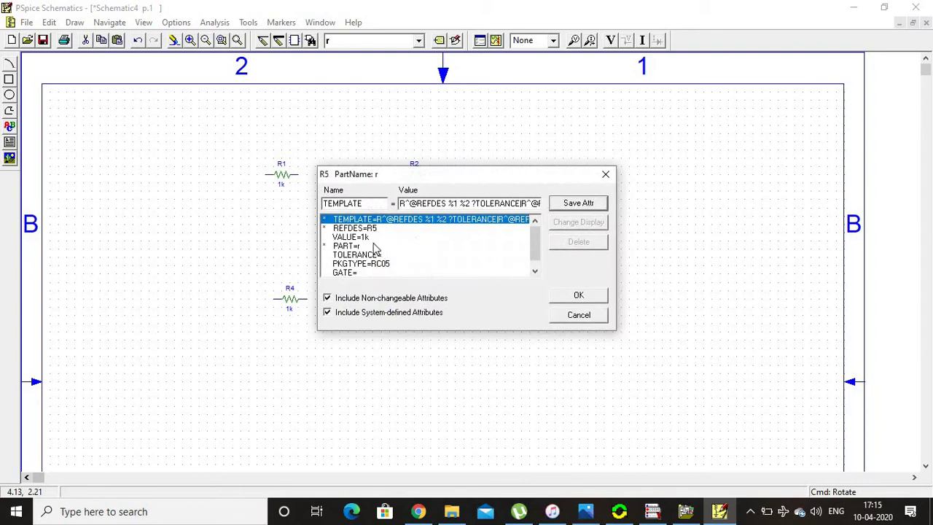
{"action": "left_click", "coordinate": [360, 238]}
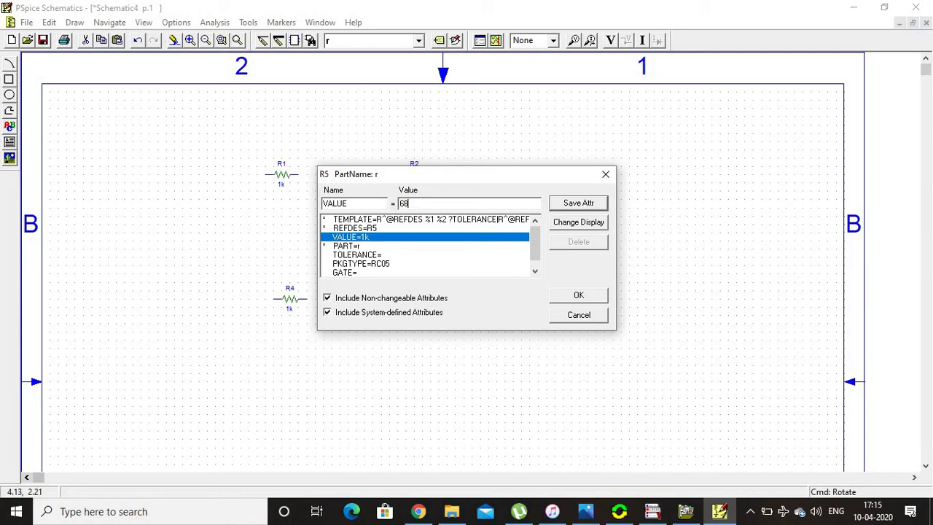
{"action": "type", "text": "680"}
{"action": "left_click", "coordinate": [582, 207]}
{"action": "left_click", "coordinate": [580, 296]}
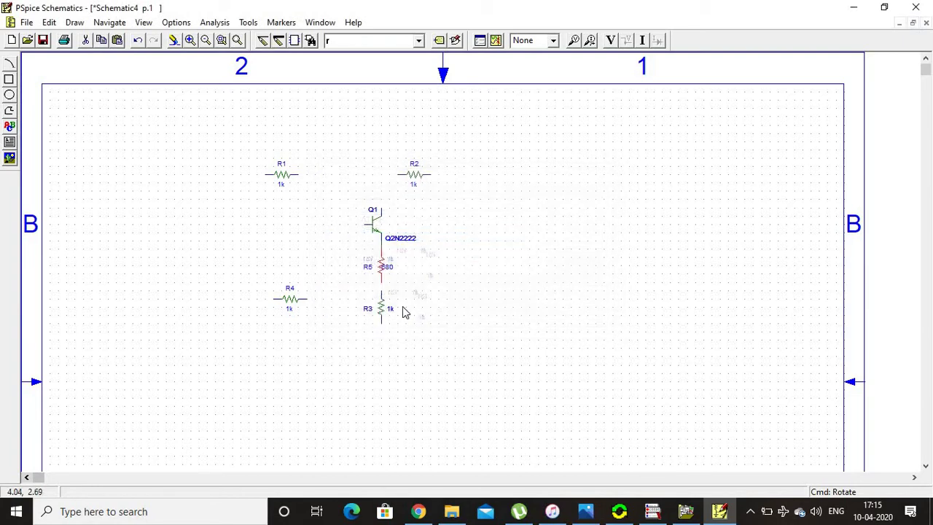
Step: Set the value of resistor R3 to 100
{"action": "double_click", "coordinate": [392, 311]}
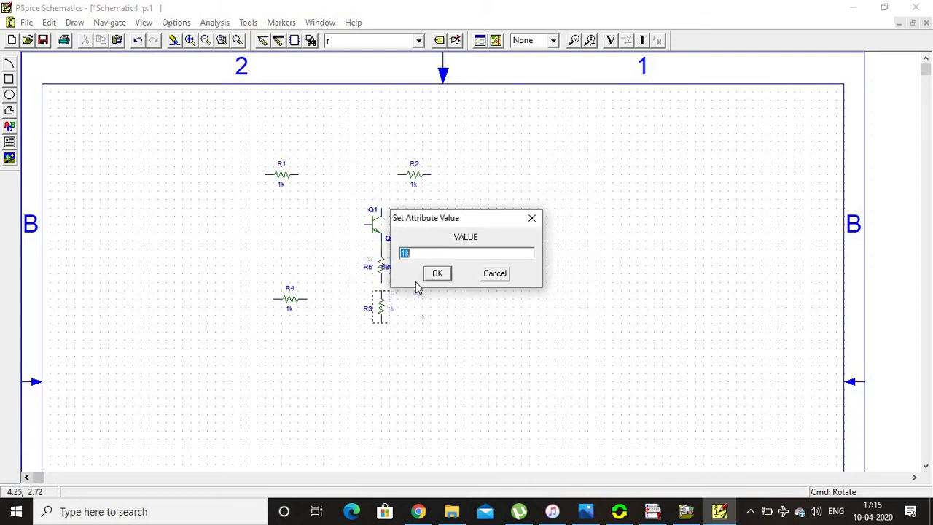
{"action": "left_click", "coordinate": [412, 255]}
{"action": "left_click_drag", "start_coordinate": [412, 255], "coordinate": [401, 262]}
{"action": "left_click", "coordinate": [438, 274]}
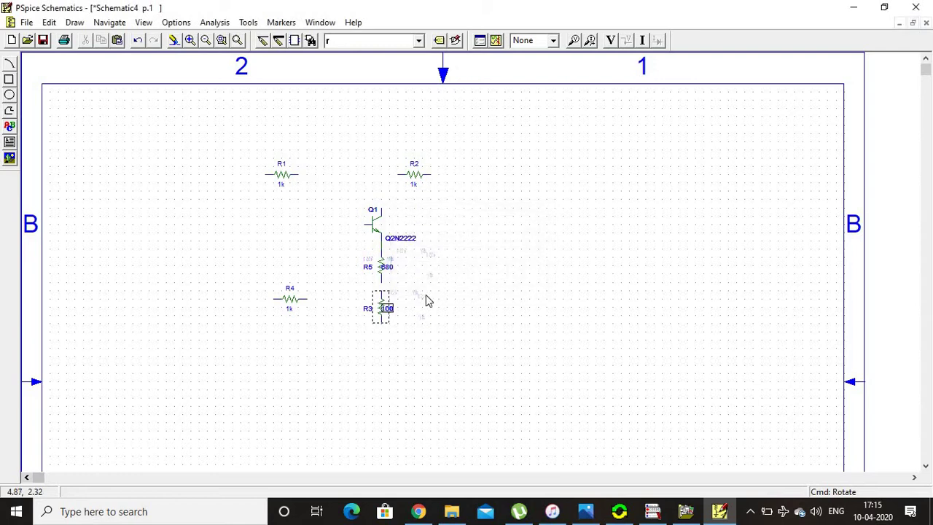
Step: Rotate R4 upright, move it to the left of R5 and set its value to 8.2k
{"action": "left_click", "coordinate": [298, 298]}
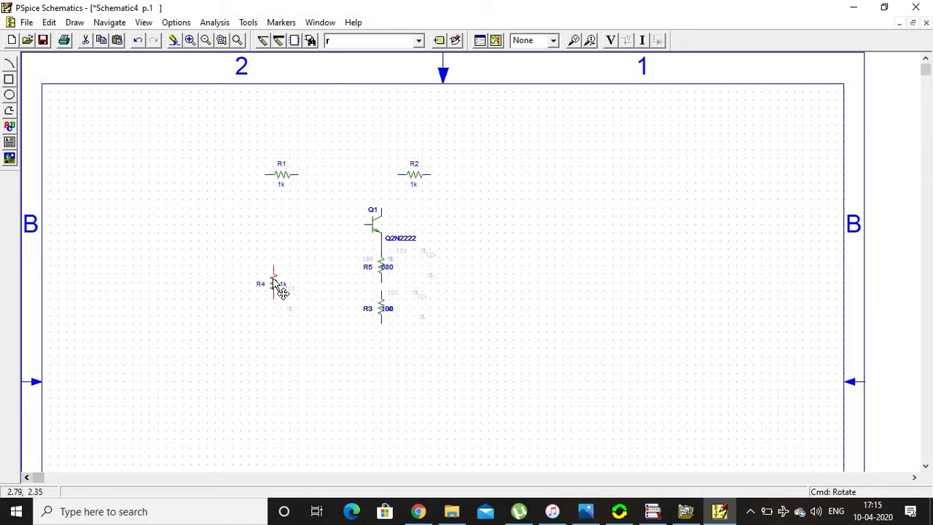
{"action": "key", "text": "Delete"}
{"action": "key", "text": "ctrl+v"}
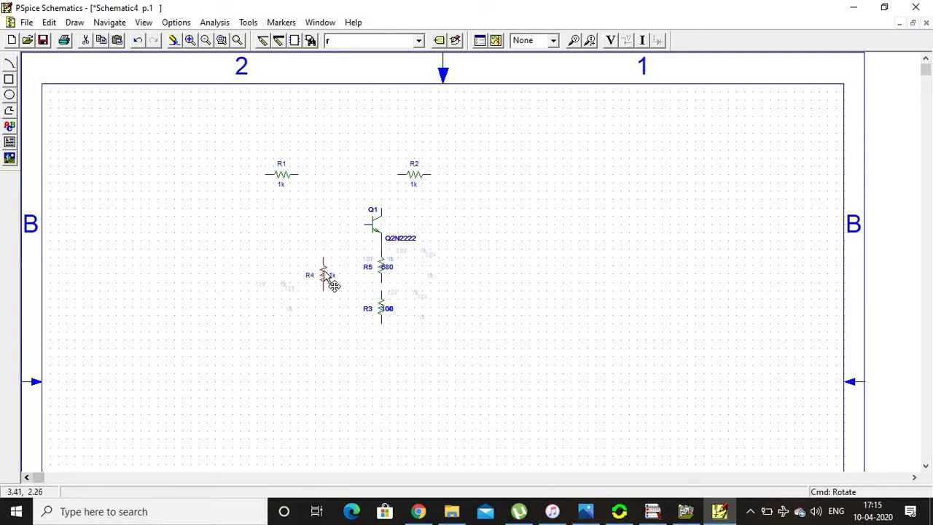
{"action": "double_click", "coordinate": [333, 285]}
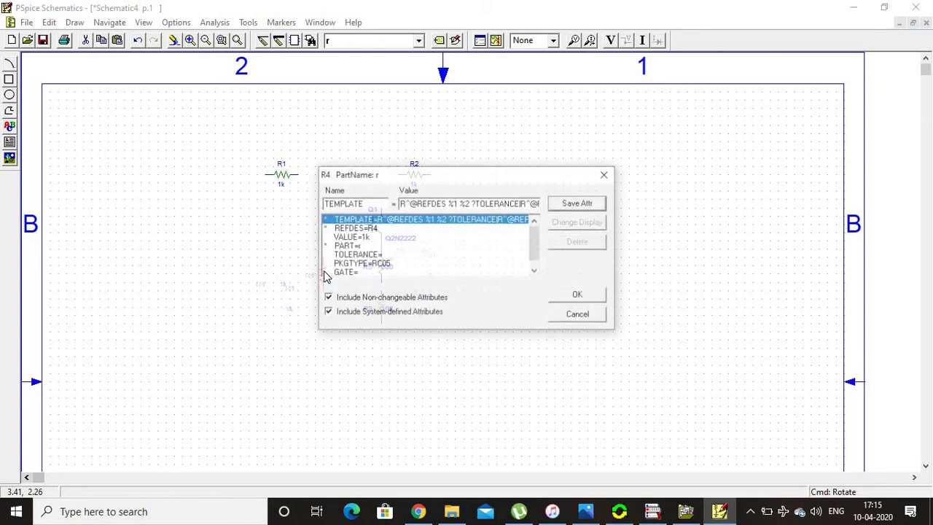
{"action": "left_click", "coordinate": [369, 238]}
{"action": "left_click_drag", "start_coordinate": [411, 204], "coordinate": [395, 203]}
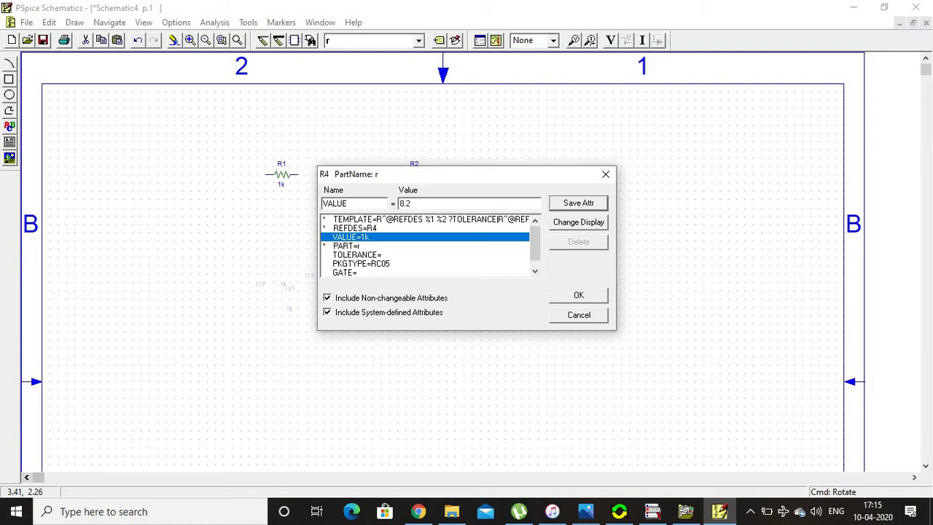
{"action": "left_click", "coordinate": [570, 203]}
{"action": "left_click", "coordinate": [577, 295]}
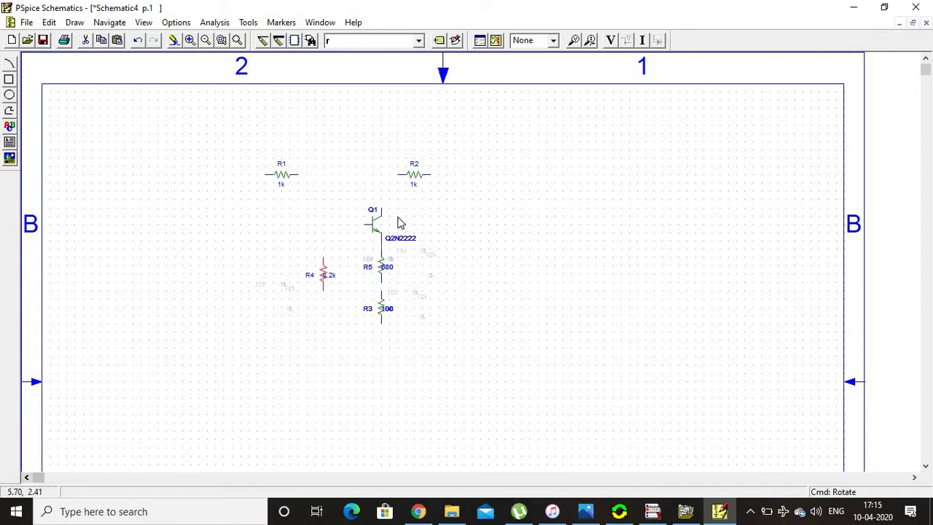
Step: Rotate R1 upright, align it above R4 and set its value to 100k
{"action": "left_click", "coordinate": [284, 177]}
{"action": "key", "text": "ctrl+r"}
{"action": "mouse_move", "coordinate": [272, 172]}
{"action": "left_mouse_down"}
{"action": "mouse_move", "coordinate": [328, 218]}
{"action": "mouse_move", "coordinate": [330, 207]}
{"action": "left_mouse_up"}
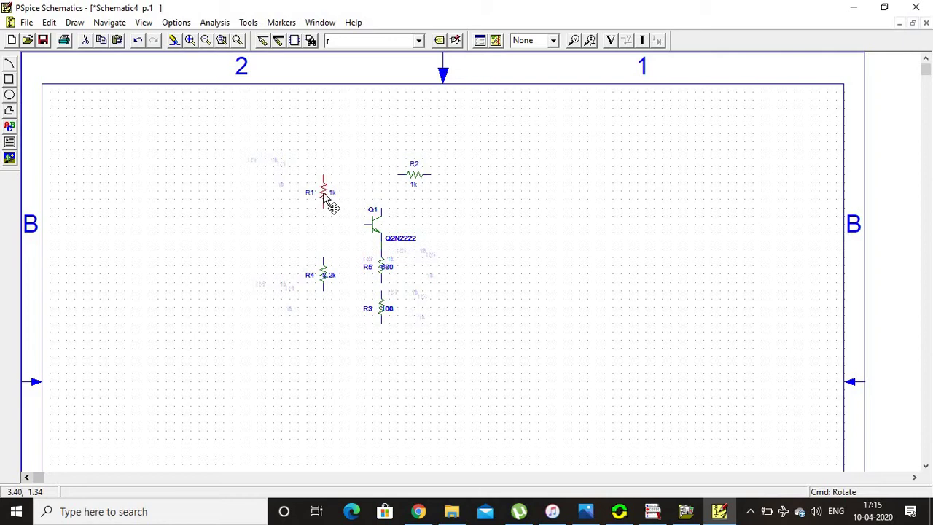
{"action": "double_click", "coordinate": [330, 207]}
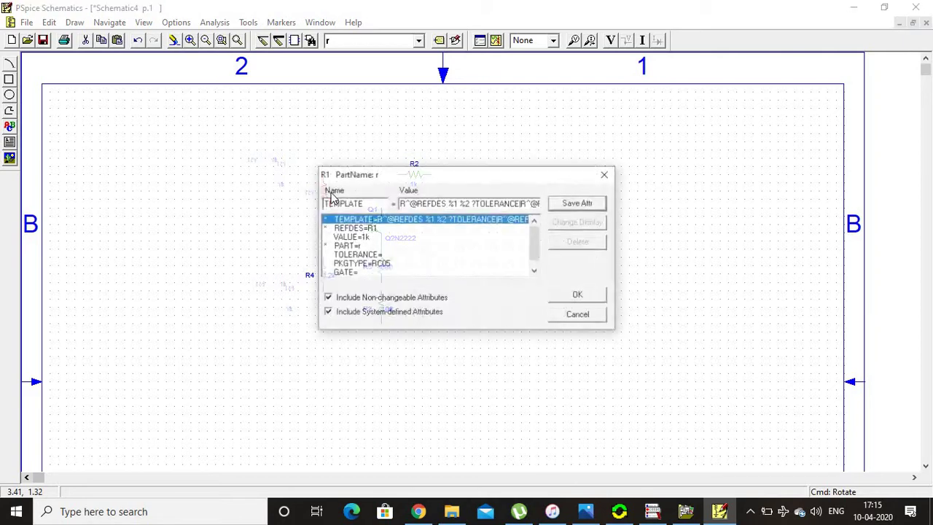
{"action": "left_click", "coordinate": [361, 237]}
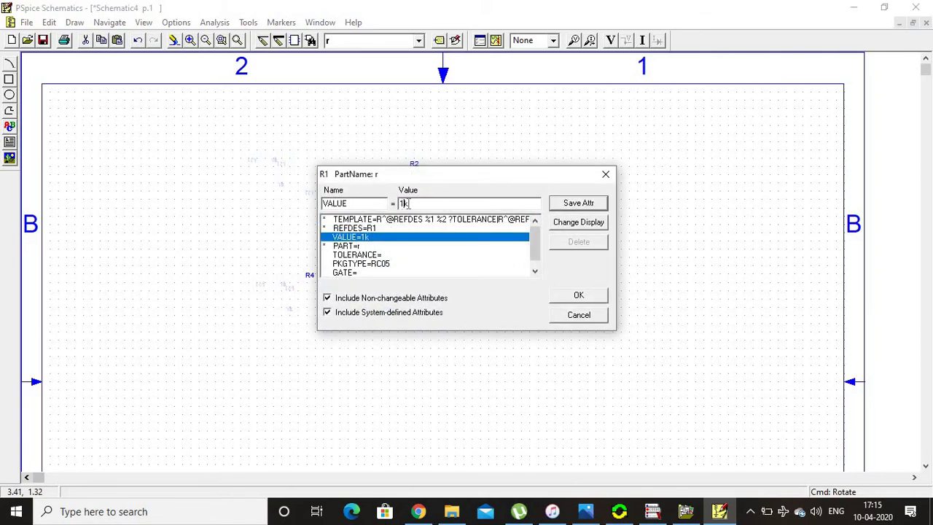
{"action": "type", "text": "00"}
{"action": "left_click", "coordinate": [572, 203]}
{"action": "left_click", "coordinate": [579, 295]}
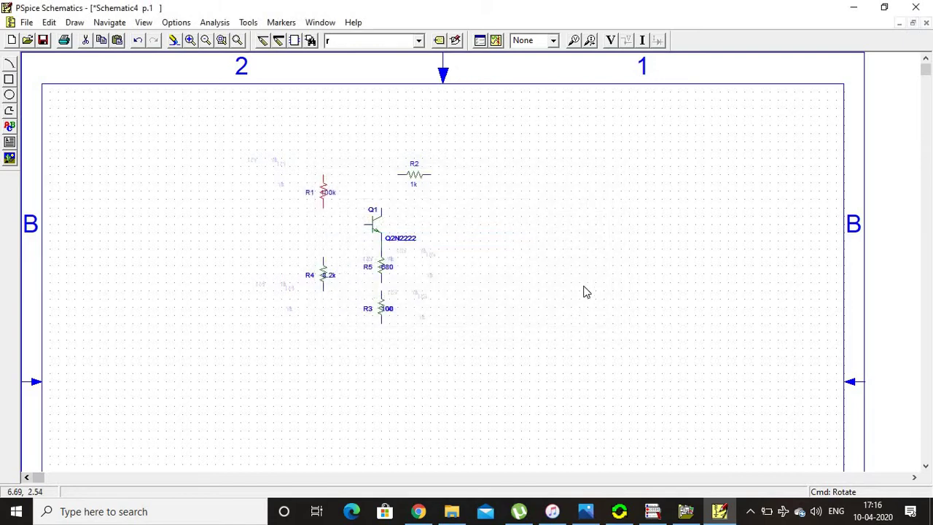
Step: Rotate R2 upright, move it above the transistor's collector and set its value to 8.2k
{"action": "left_click", "coordinate": [422, 178]}
{"action": "key", "text": "ctrl+r"}
{"action": "left_click_drag", "start_coordinate": [397, 163], "coordinate": [385, 186]}
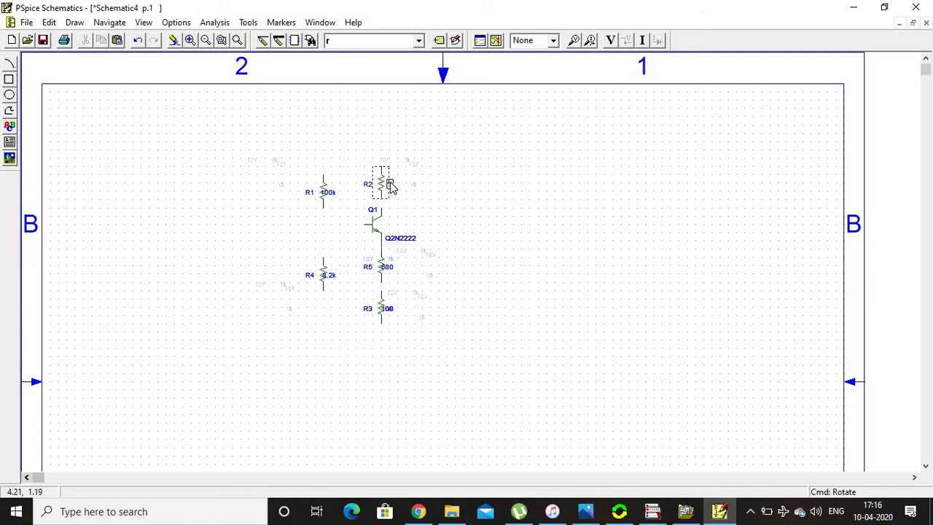
{"action": "double_click", "coordinate": [386, 187]}
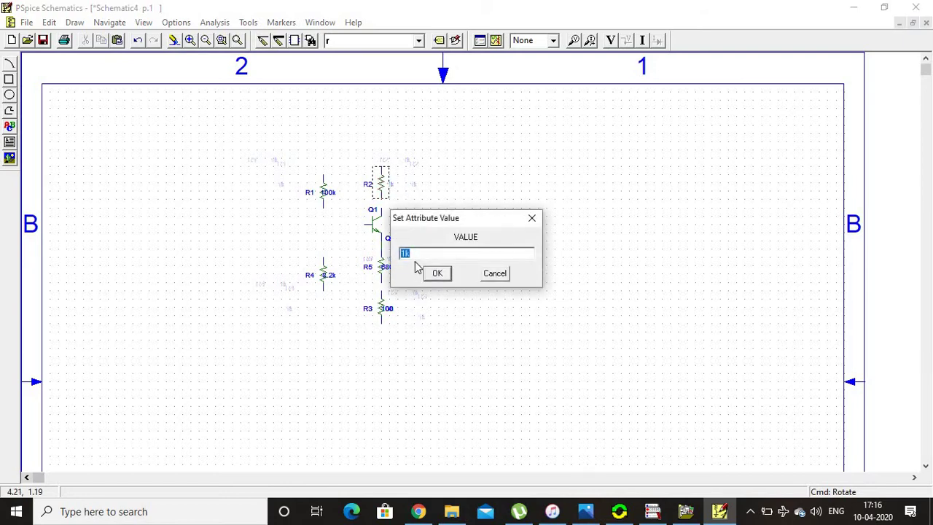
{"action": "type", "text": "8.2k"}
{"action": "left_click", "coordinate": [437, 273]}
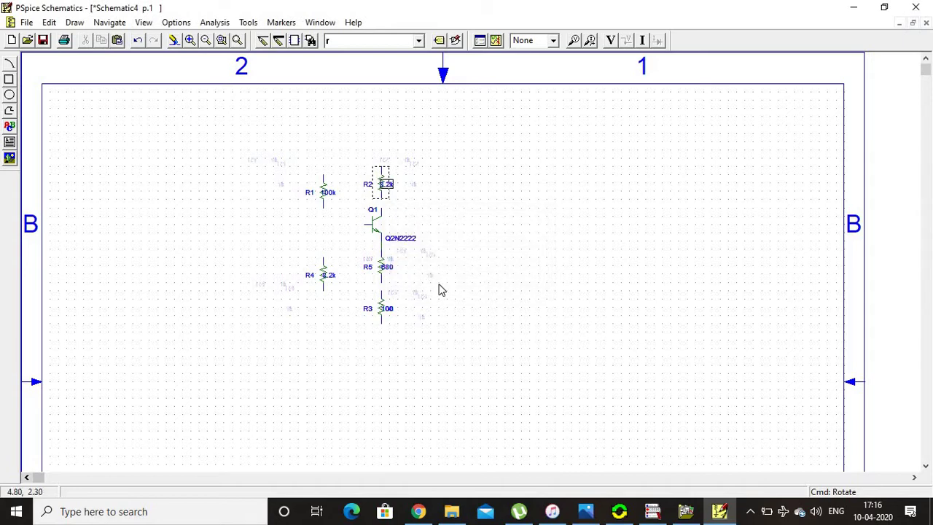
Step: Place three capacitors (part c): one left of the transistor, one right of R2 and one right of R5
{"action": "left_click", "coordinate": [419, 41]}
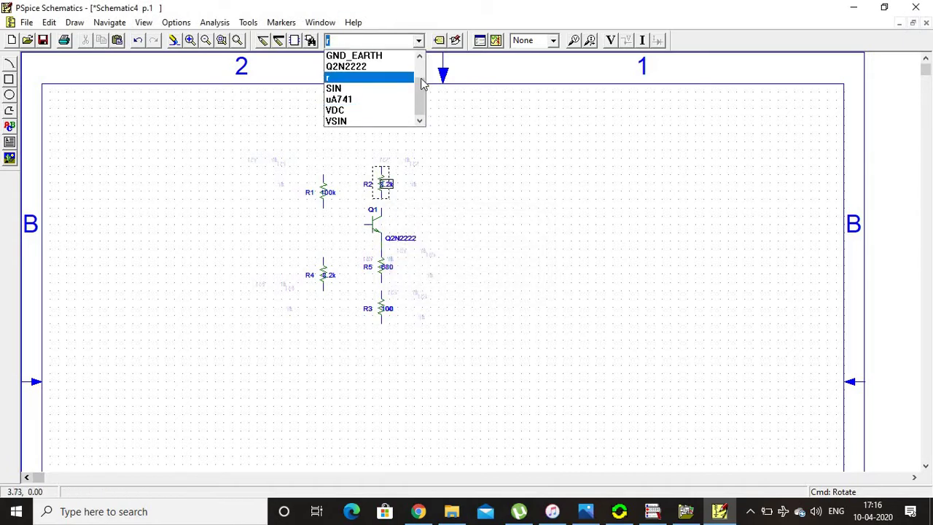
{"action": "scroll", "coordinate": [415, 64], "scroll_direction": "up", "scroll_amount": 1}
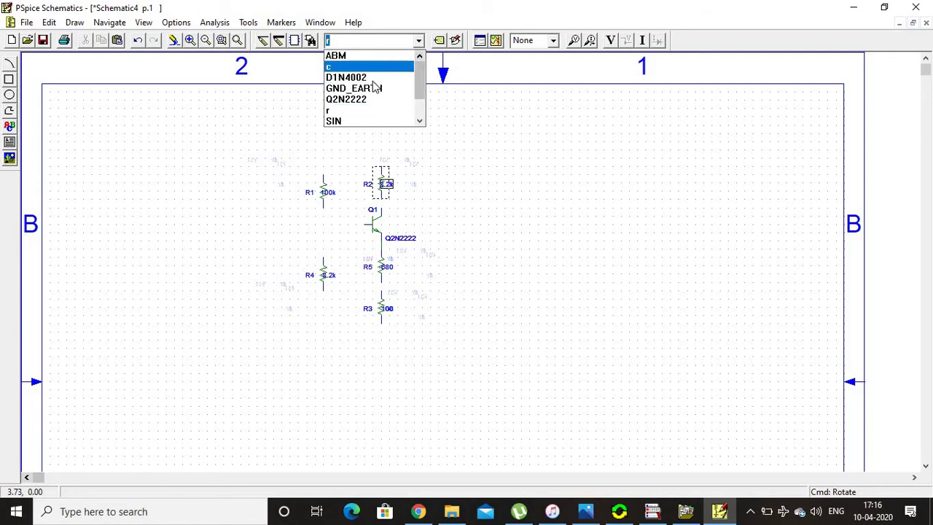
{"action": "key", "text": "Return"}
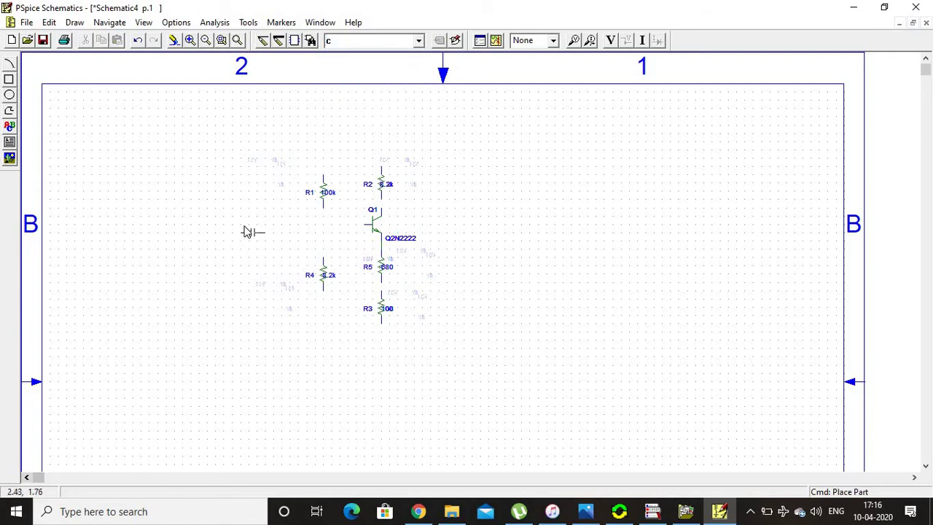
{"action": "left_click", "coordinate": [244, 228]}
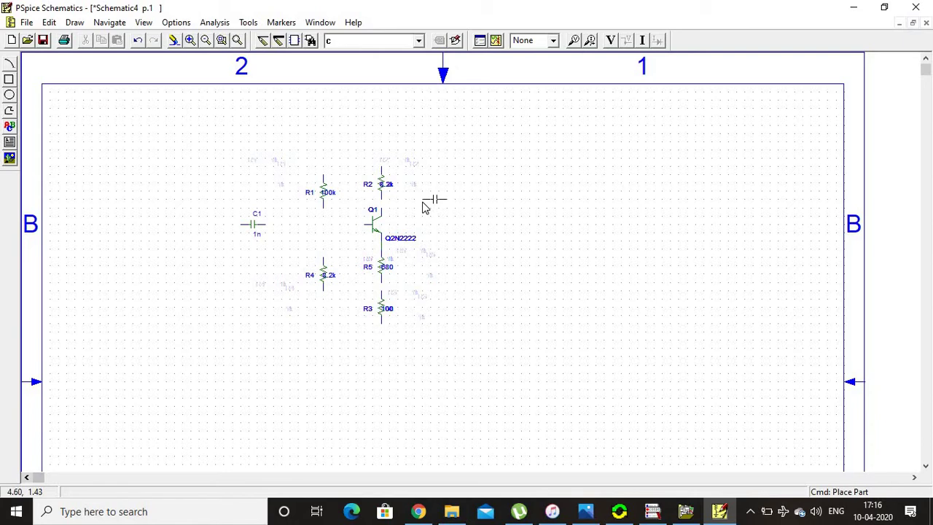
{"action": "left_click", "coordinate": [423, 202]}
{"action": "left_click", "coordinate": [421, 282]}
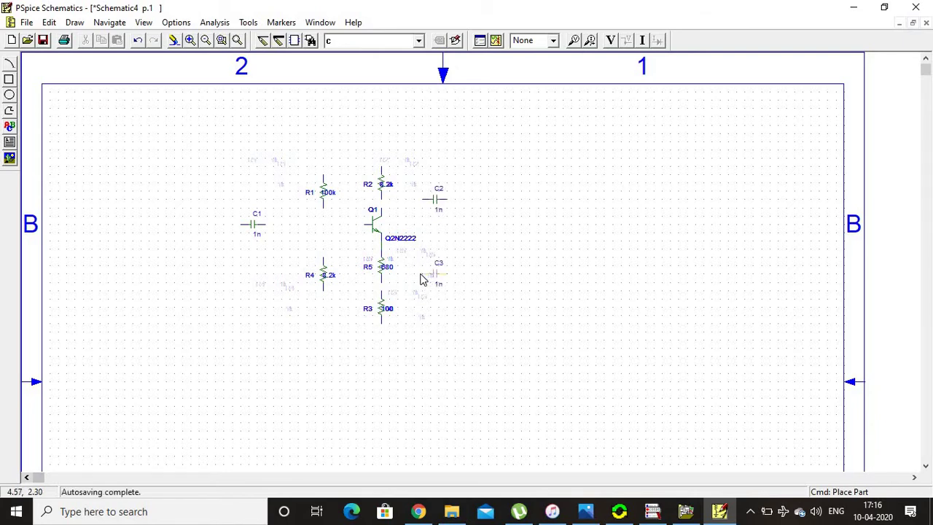
{"action": "right_click", "coordinate": [438, 286]}
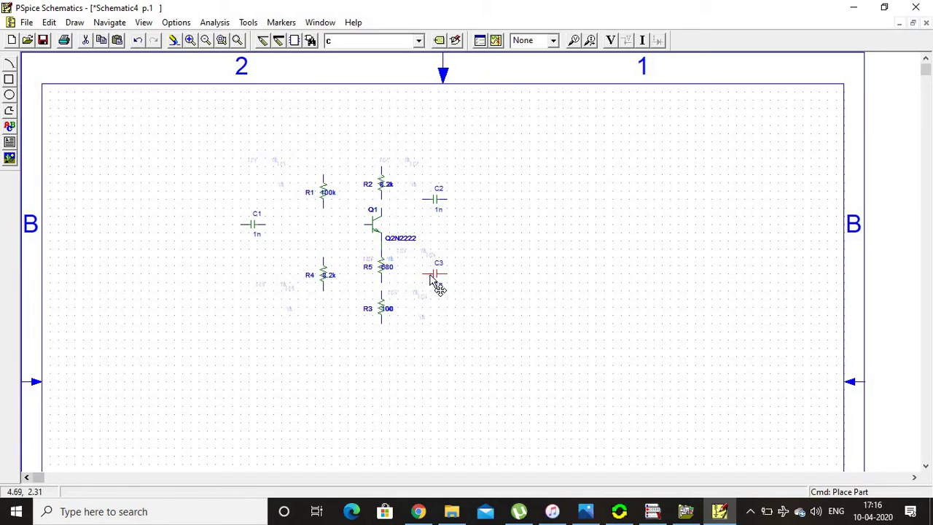
Step: Rotate C3 upright, move it beside R5 and set its value to 10u
{"action": "key", "text": "ctrl+r"}
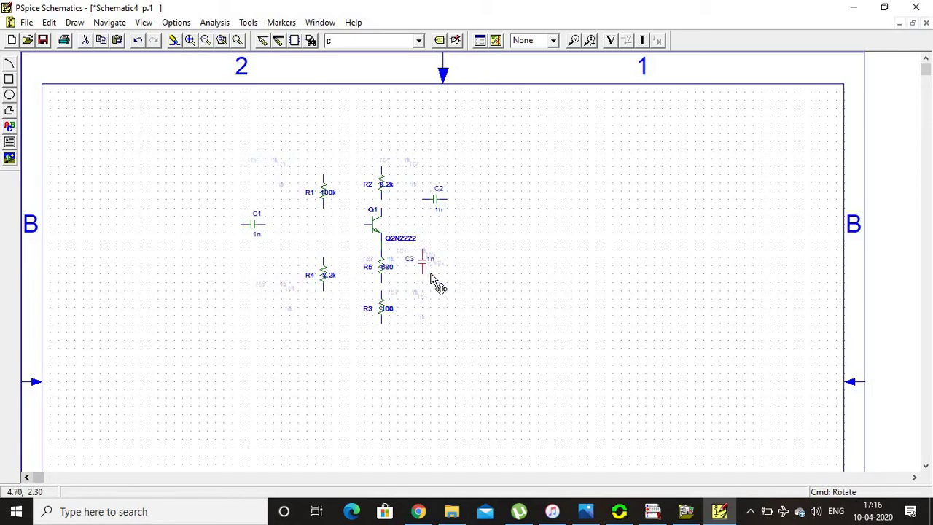
{"action": "left_click_drag", "start_coordinate": [432, 277], "coordinate": [421, 279]}
{"action": "double_click", "coordinate": [423, 270]}
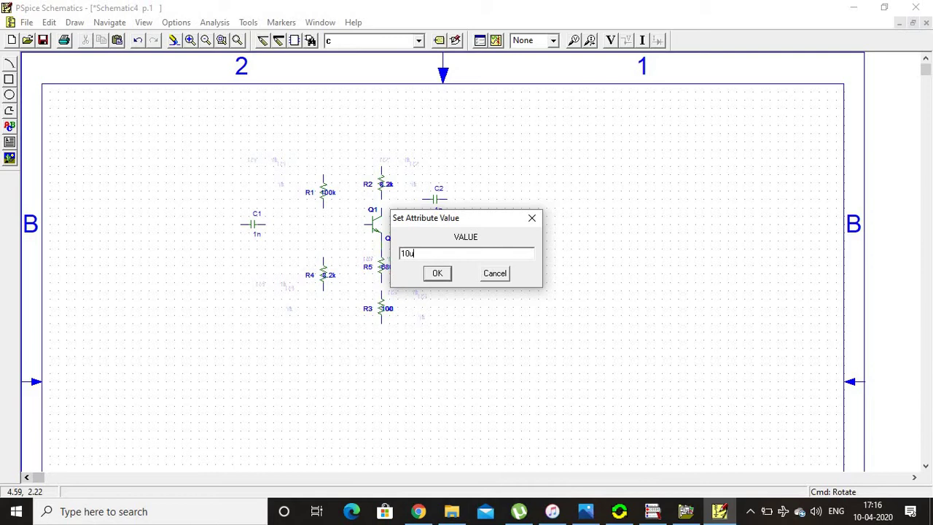
{"action": "left_click", "coordinate": [437, 273]}
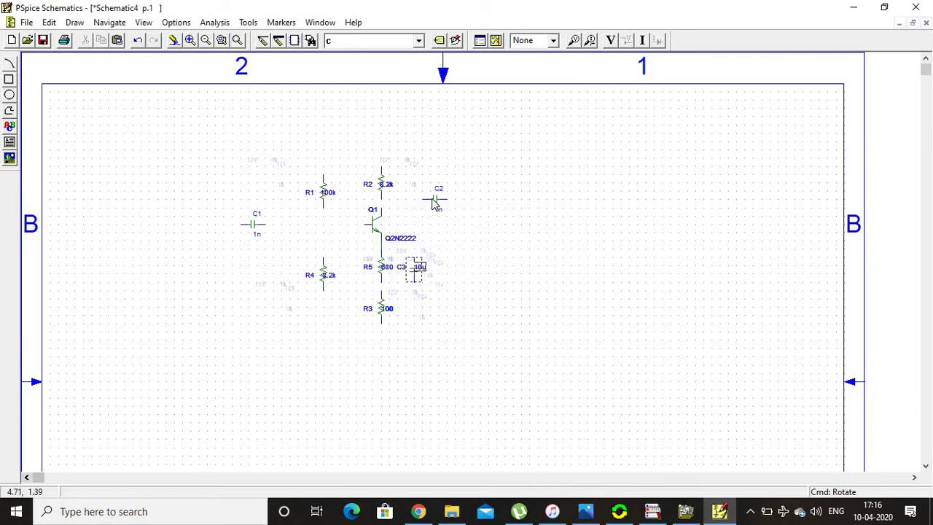
Step: Set C2's value to 10u and move it closer to the collector side of Q1
{"action": "double_click", "coordinate": [435, 204]}
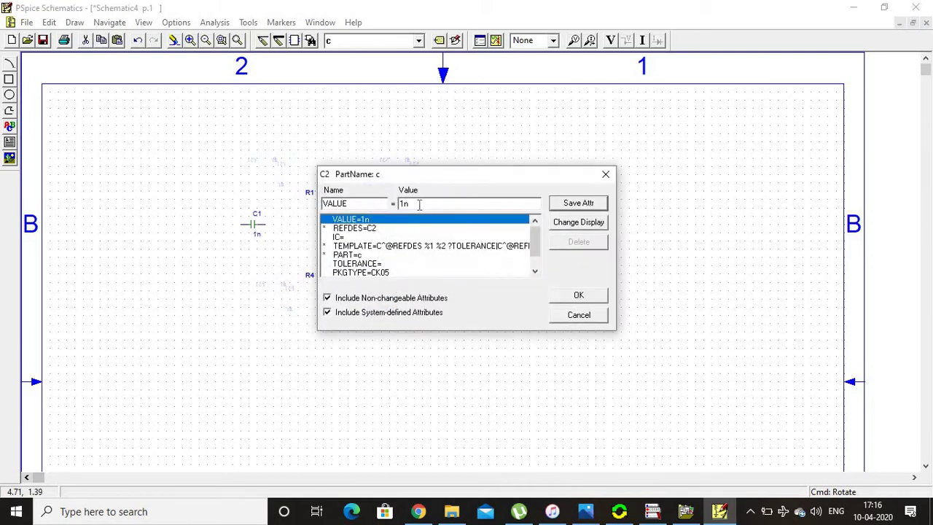
{"action": "left_click_drag", "start_coordinate": [410, 206], "coordinate": [396, 208]}
{"action": "type", "text": "1"}
{"action": "left_click", "coordinate": [572, 297]}
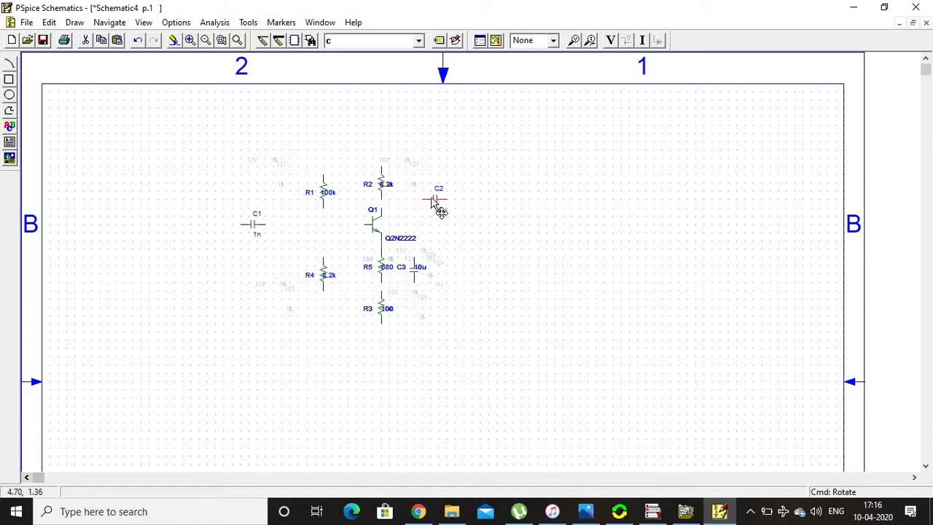
{"action": "left_click_drag", "start_coordinate": [437, 208], "coordinate": [420, 213]}
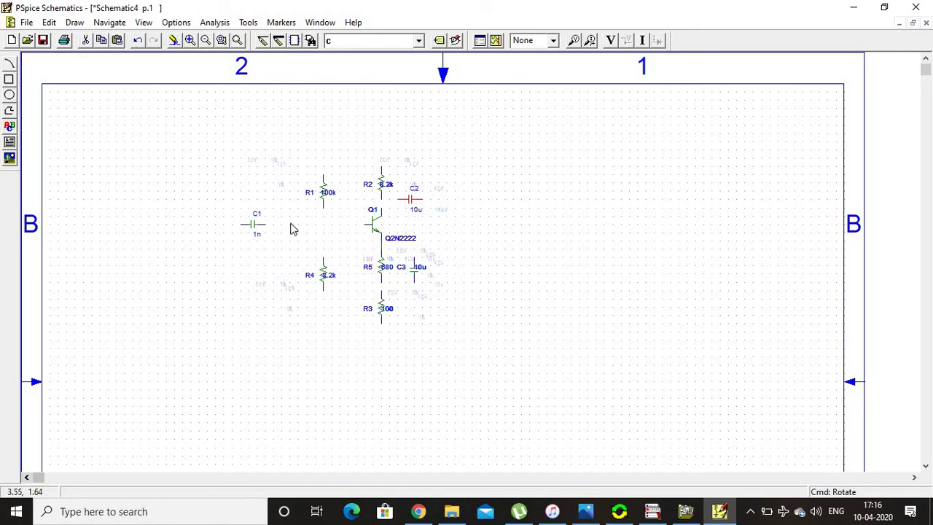
Step: Set the value of input capacitor C1 to 10u
{"action": "double_click", "coordinate": [261, 229]}
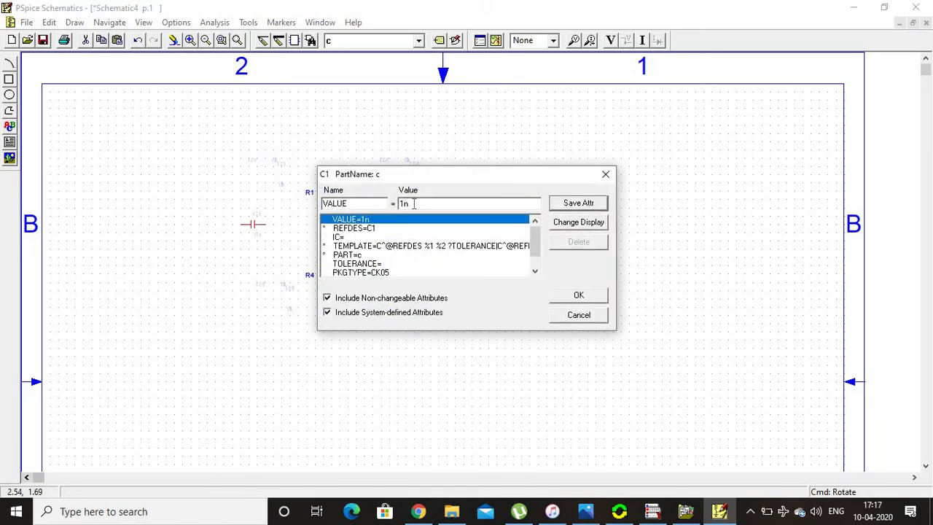
{"action": "left_click_drag", "start_coordinate": [414, 203], "coordinate": [400, 207]}
{"action": "type", "text": "10u"}
{"action": "left_click", "coordinate": [568, 205]}
{"action": "left_click", "coordinate": [579, 296]}
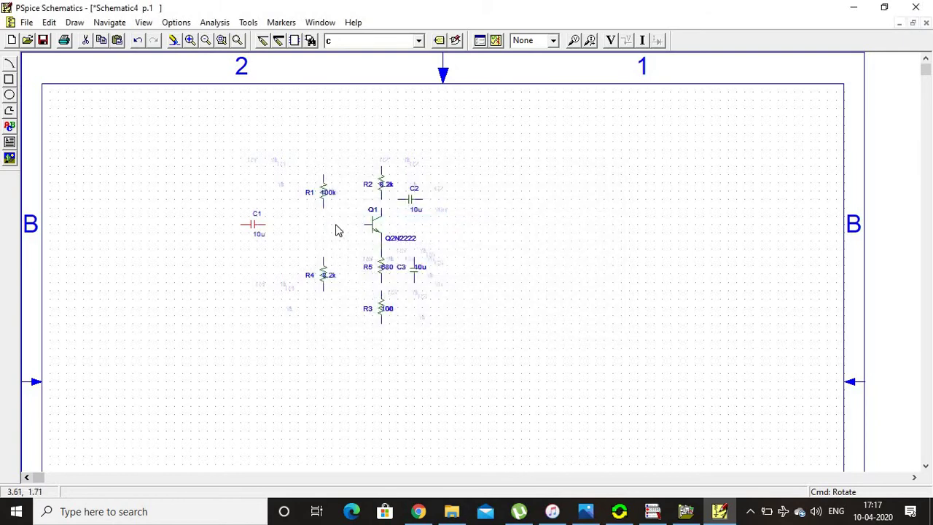
Step: Place a VSIN source below and to the left of C1
{"action": "left_click", "coordinate": [419, 41]}
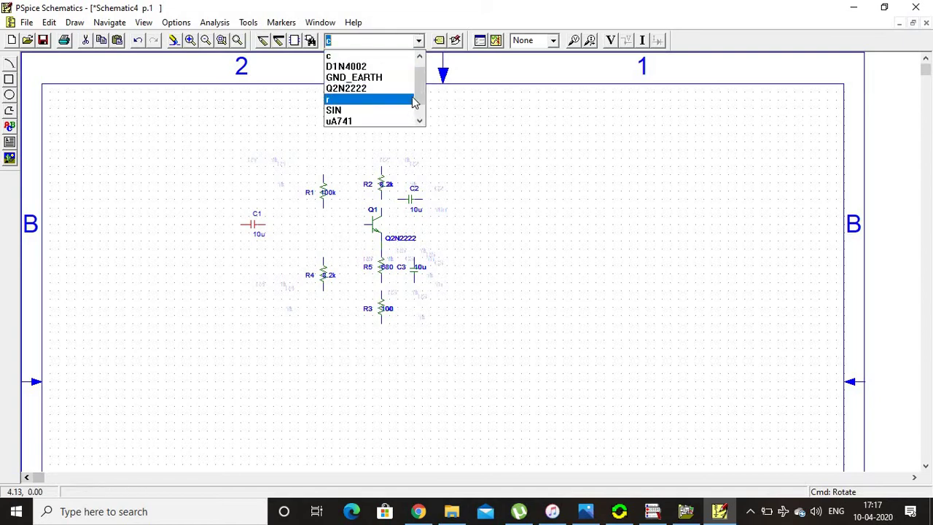
{"action": "left_click_drag", "start_coordinate": [426, 97], "coordinate": [427, 111]}
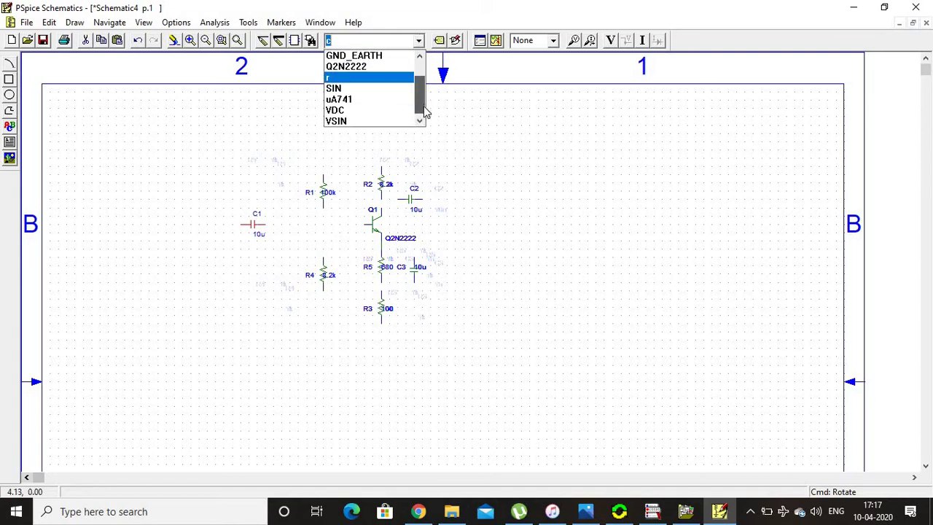
{"action": "left_click", "coordinate": [373, 121]}
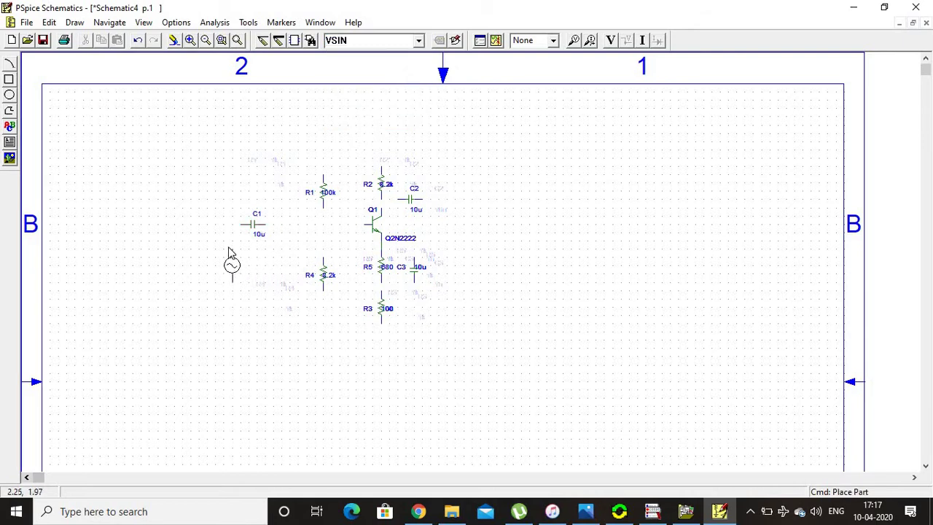
{"action": "left_click", "coordinate": [228, 252]}
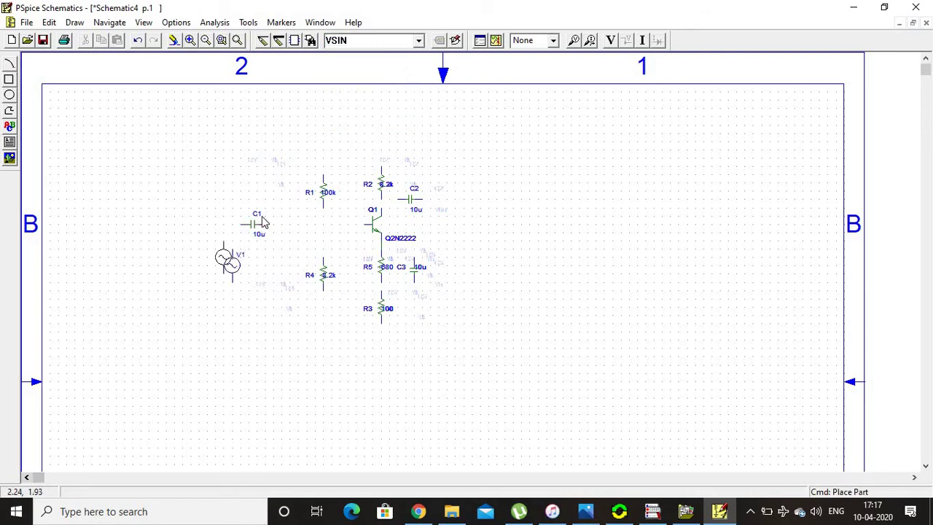
{"action": "right_click", "coordinate": [335, 195]}
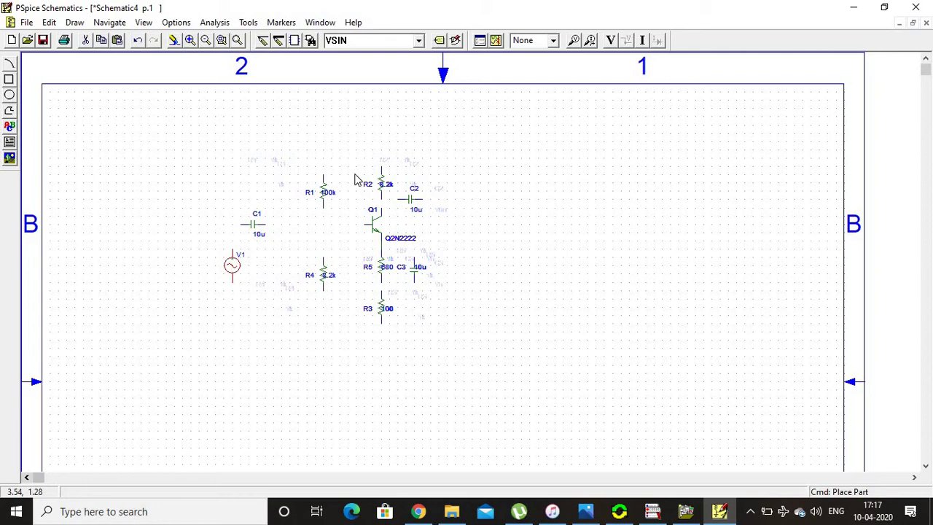
Step: Place a VDC source above and to the right of R2
{"action": "left_click", "coordinate": [419, 41]}
{"action": "left_click", "coordinate": [371, 110]}
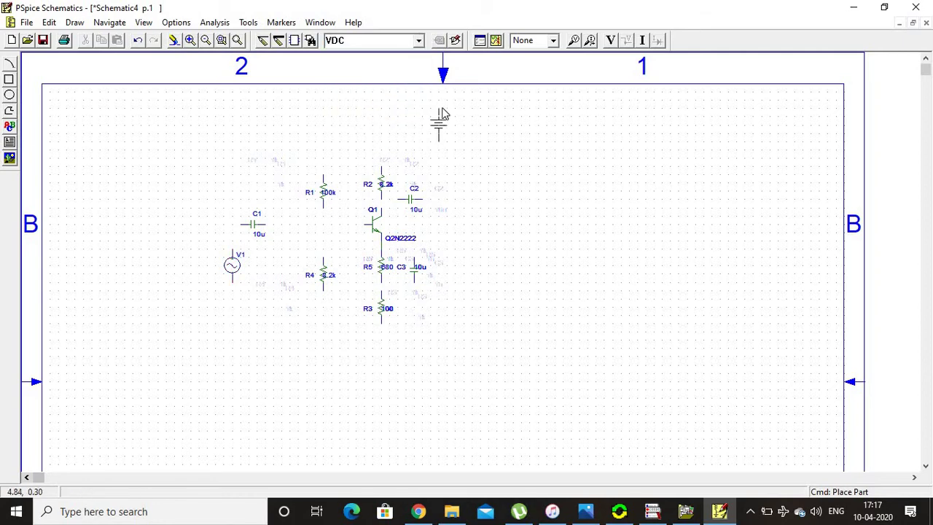
{"action": "left_click", "coordinate": [443, 114]}
{"action": "left_click", "coordinate": [332, 129]}
Step: Set sine source V1's attributes to DC 0, AC 0.1 and VOFF 0
{"action": "double_click", "coordinate": [233, 267]}
{"action": "left_click", "coordinate": [342, 237]}
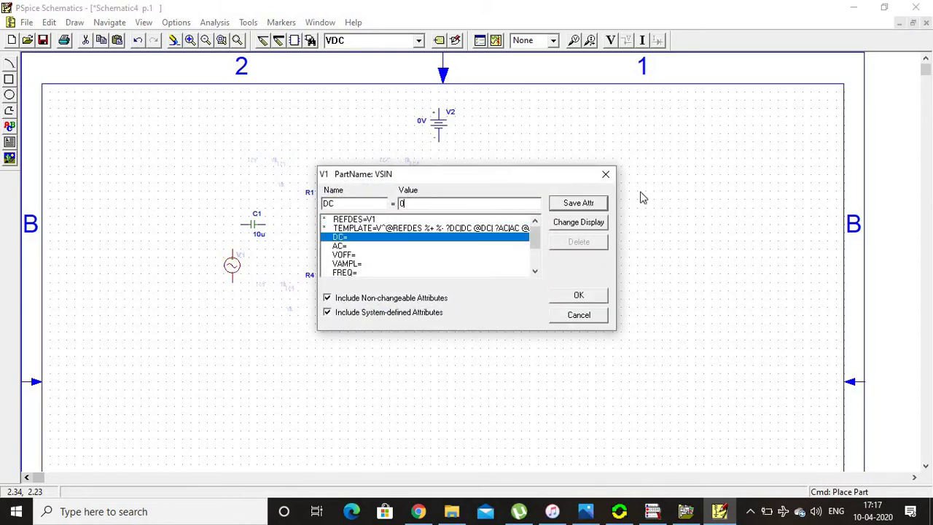
{"action": "left_click", "coordinate": [593, 203]}
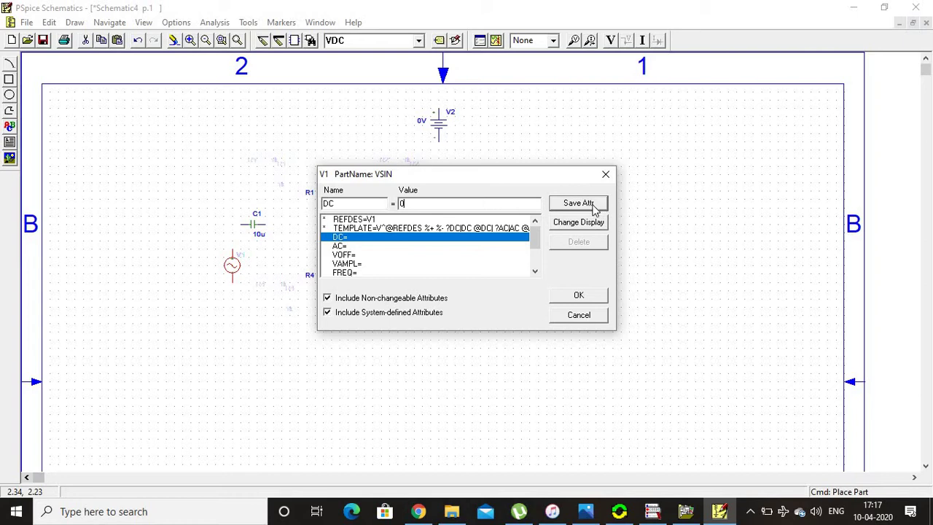
{"action": "left_click", "coordinate": [342, 247]}
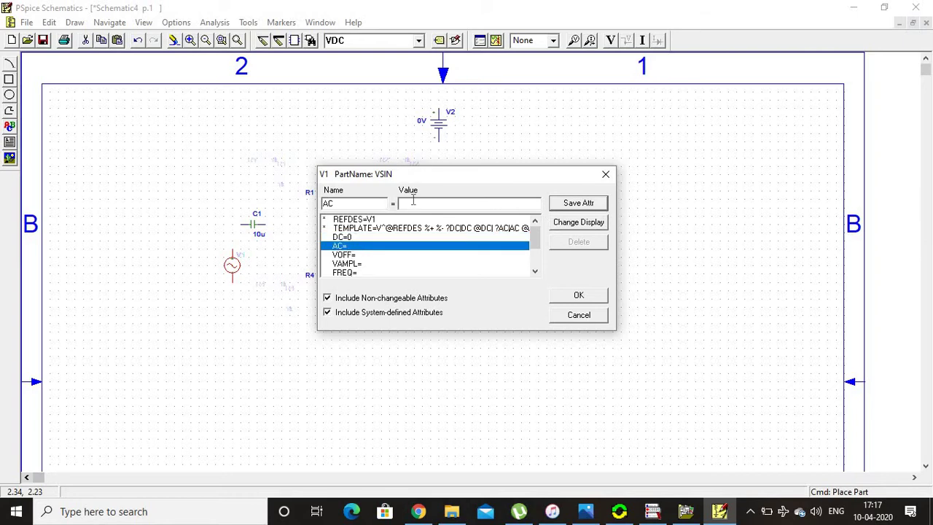
{"action": "type", "text": "0.1"}
{"action": "left_click", "coordinate": [572, 203]}
{"action": "left_click", "coordinate": [346, 255]}
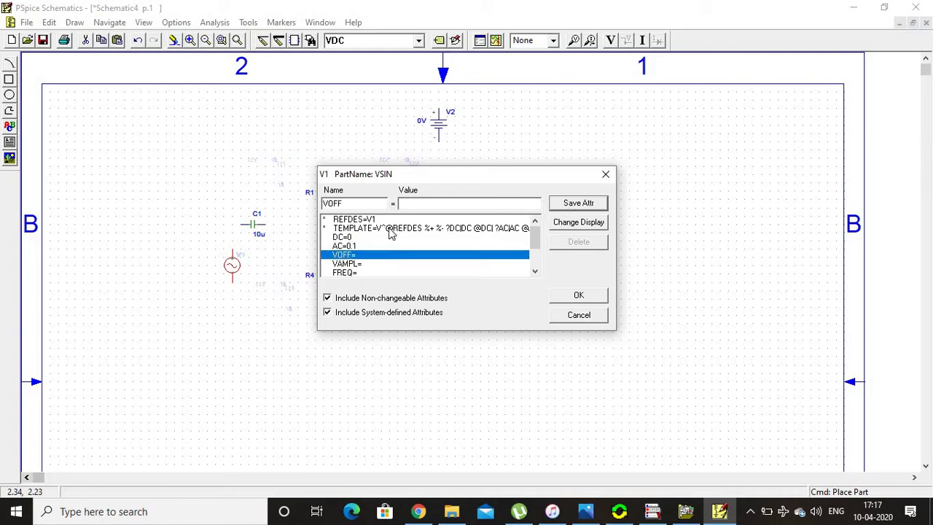
{"action": "left_click", "coordinate": [568, 207]}
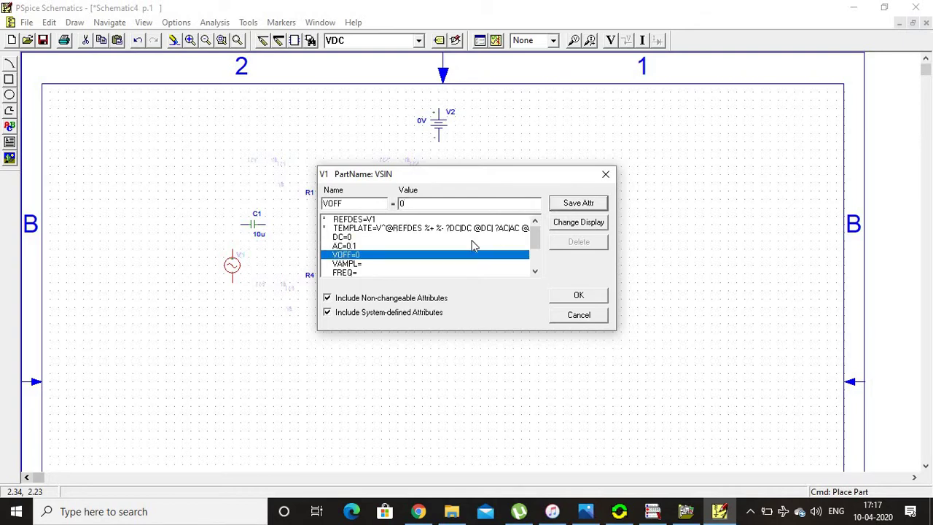
Step: Set V1's VAMPL to 0.1, fill in its FREQ attribute and save the source's attributes
{"action": "left_click", "coordinate": [356, 265]}
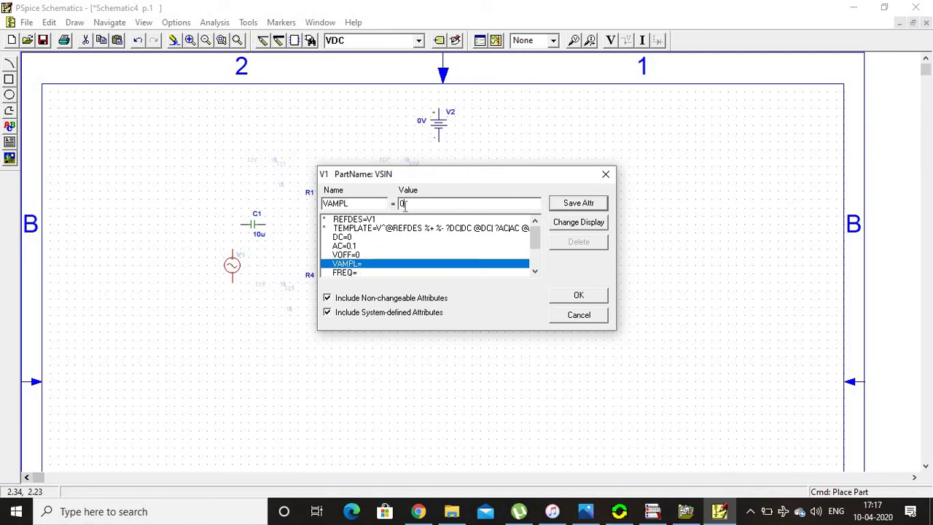
{"action": "left_click", "coordinate": [557, 207]}
{"action": "left_click", "coordinate": [363, 273]}
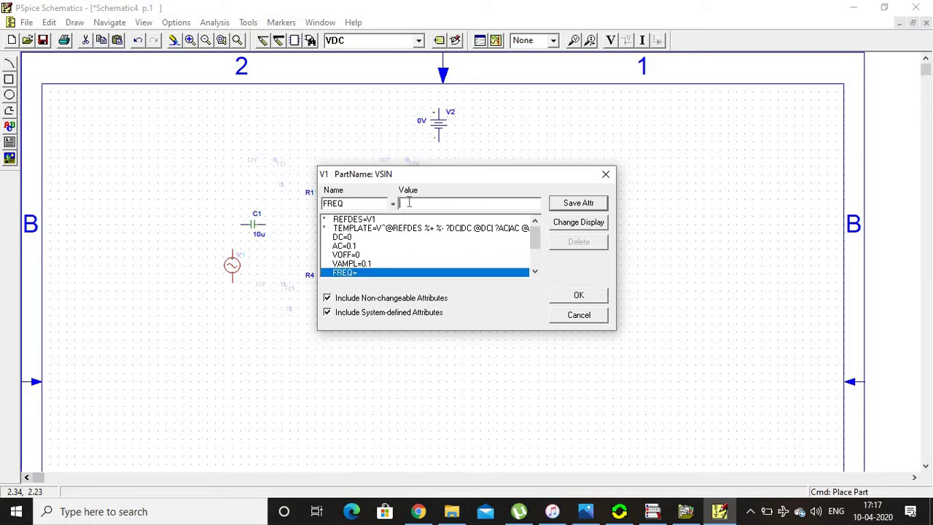
{"action": "left_click", "coordinate": [571, 206]}
{"action": "left_click", "coordinate": [578, 298]}
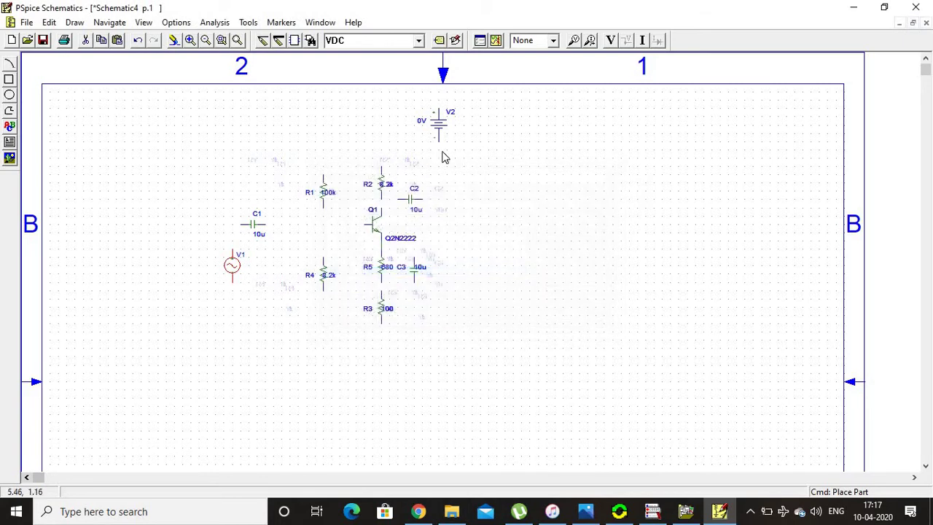
Step: Set the DC voltage of source V2 to 12V
{"action": "double_click", "coordinate": [422, 120]}
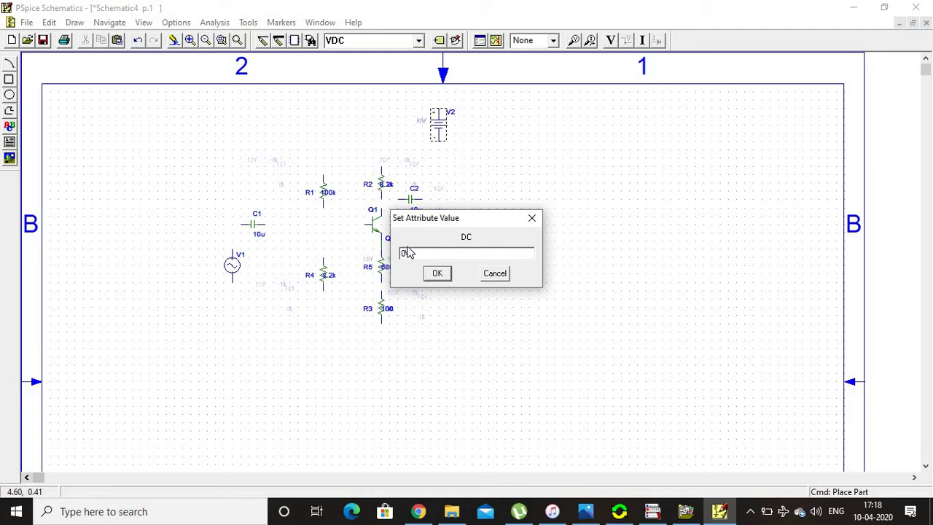
{"action": "type", "text": "12"}
{"action": "left_click", "coordinate": [436, 273]}
{"action": "left_click", "coordinate": [360, 104]}
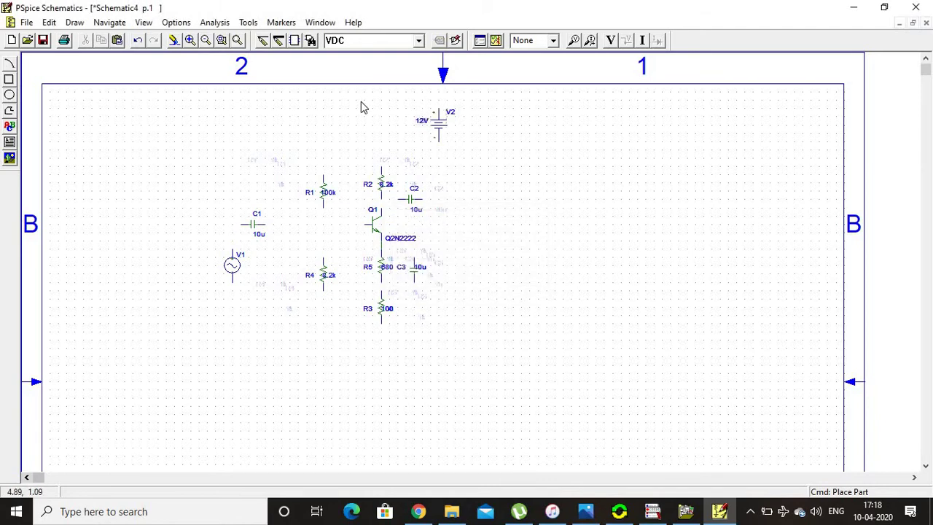
Step: Wire the Q1 stage: V1 through C1 to the base, bias and emitter networks, C2 to the collector, and V2's positive terminal to R1 and R2
{"action": "left_click", "coordinate": [264, 44]}
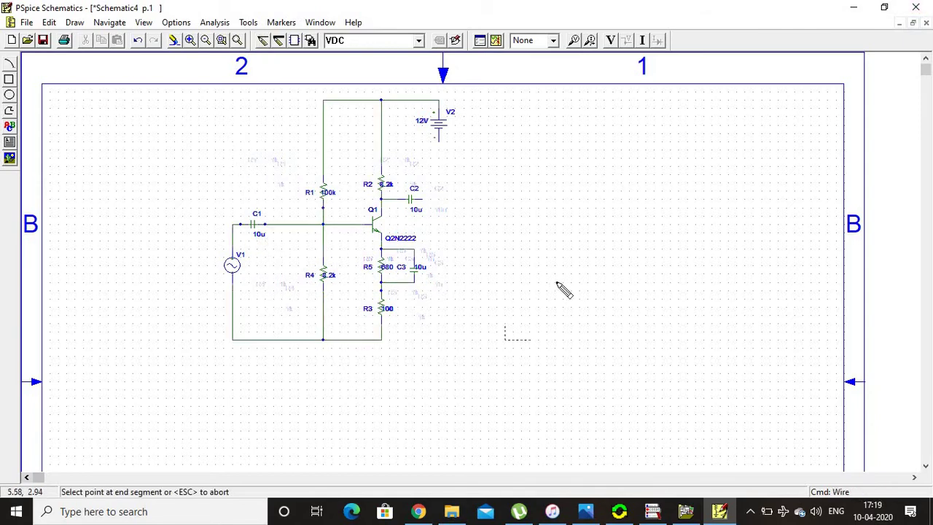
{"action": "right_click", "coordinate": [454, 276]}
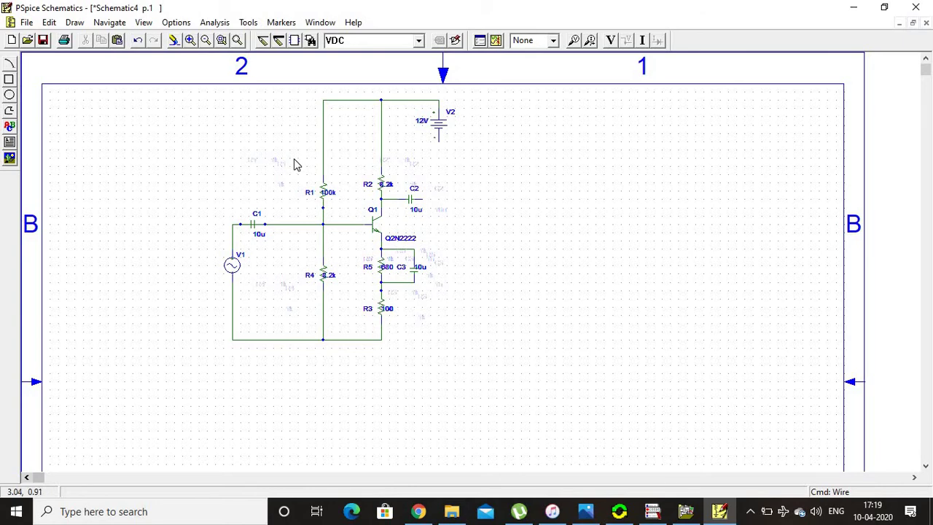
Step: Copy the Q1 stage with R1 to R5, C2 and C3, and paste one duplicate to the right of the original
{"action": "left_click_drag", "start_coordinate": [285, 156], "coordinate": [459, 356]}
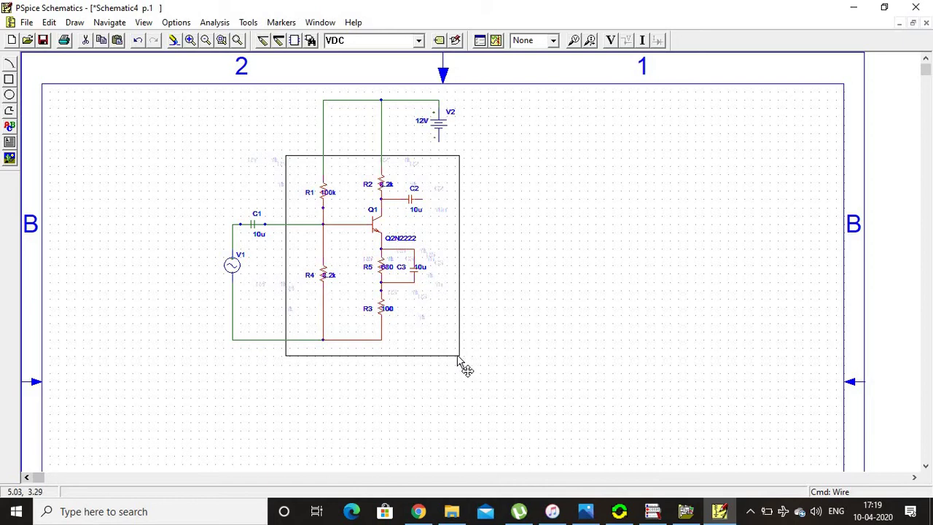
{"action": "key", "text": "ctrl+c"}
{"action": "left_click", "coordinate": [511, 256]}
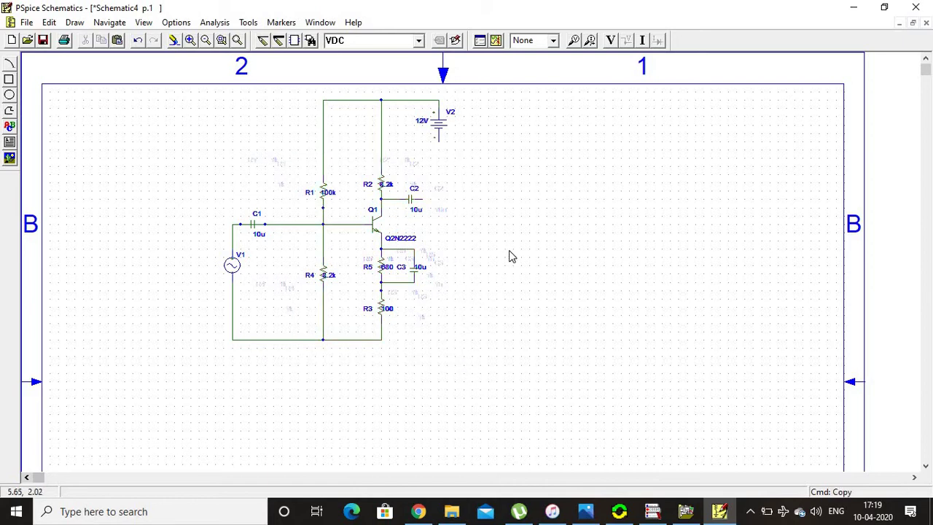
{"action": "key", "text": "ctrl+v"}
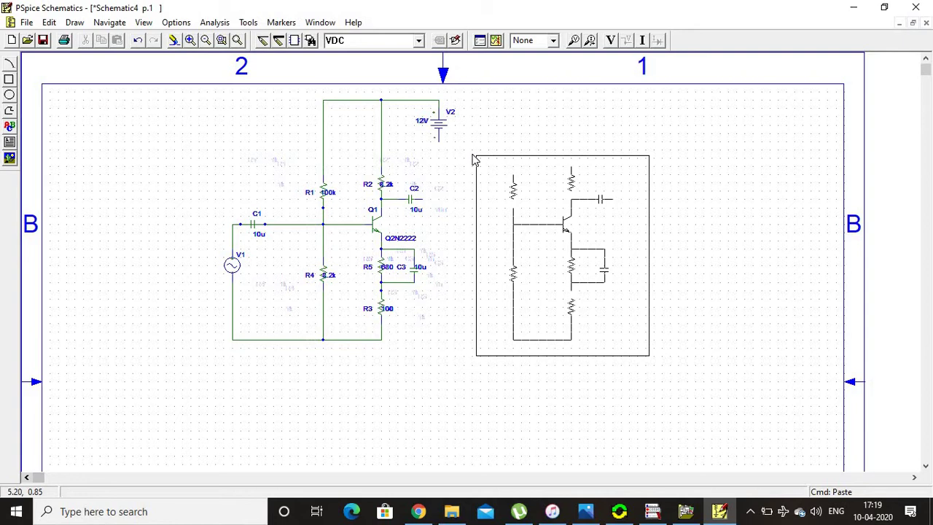
{"action": "left_click", "coordinate": [474, 160]}
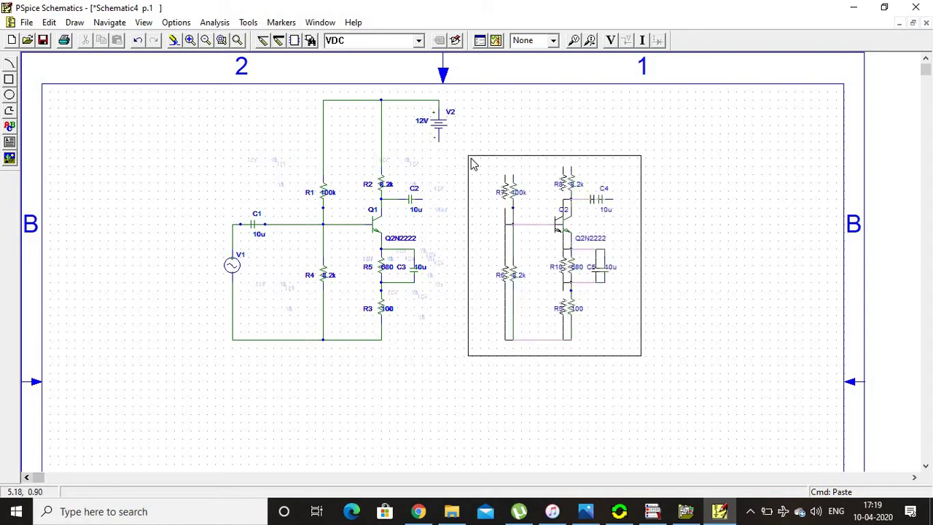
{"action": "left_click", "coordinate": [471, 164]}
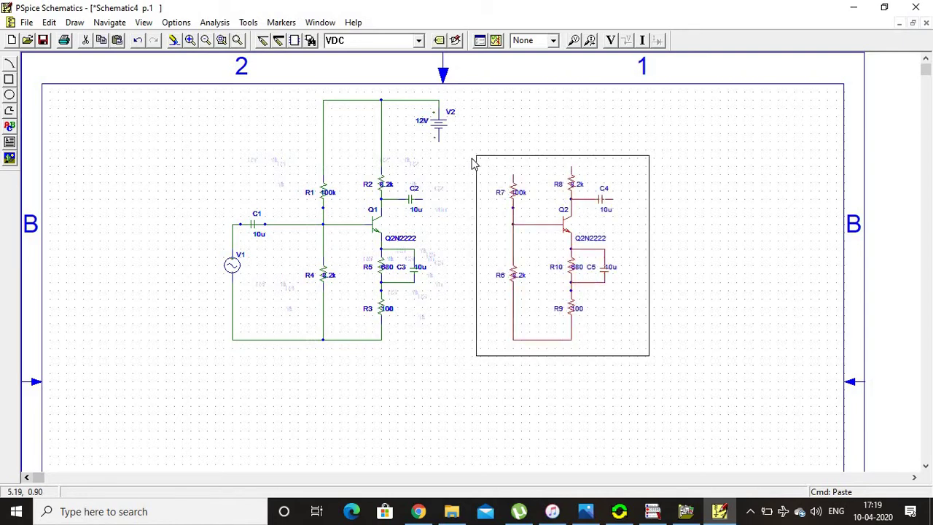
{"action": "left_click", "coordinate": [471, 163]}
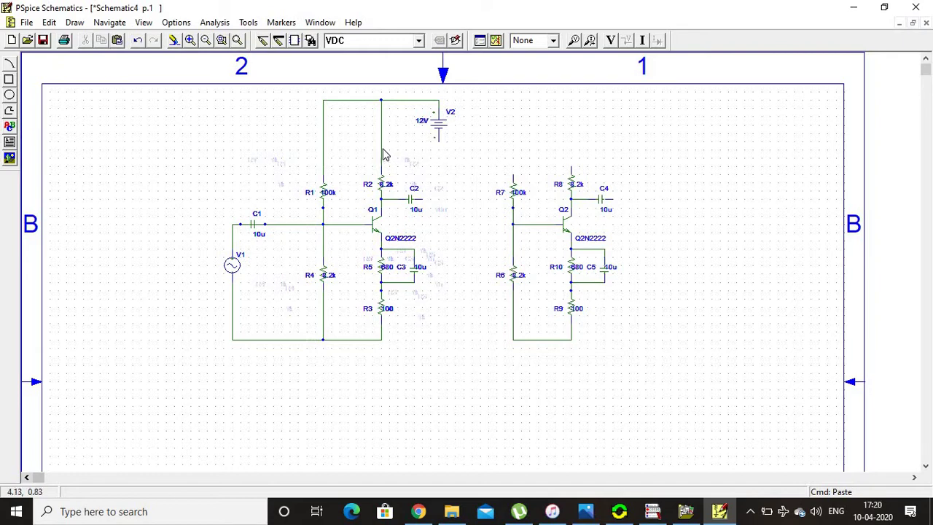
Step: Wire C2's free end to the base node of Q2 between R7 and R6
{"action": "left_click", "coordinate": [263, 42]}
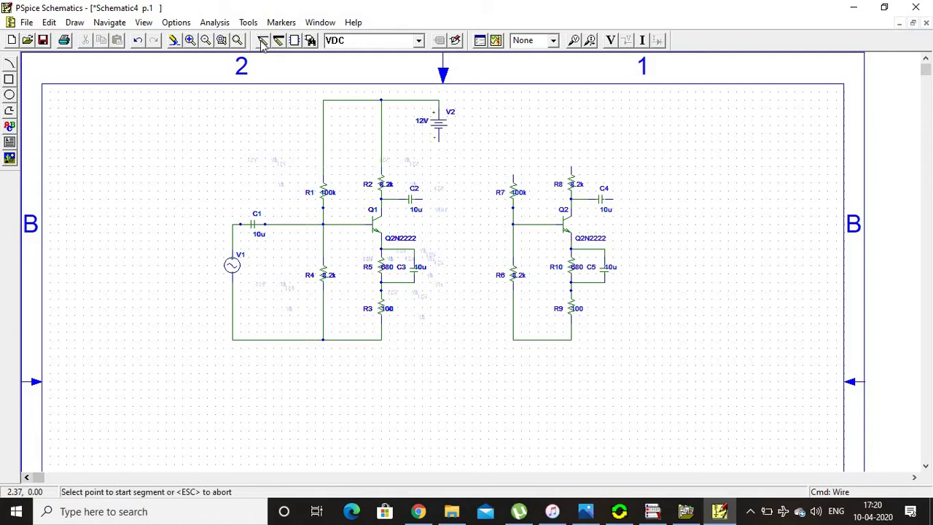
{"action": "left_click", "coordinate": [425, 199]}
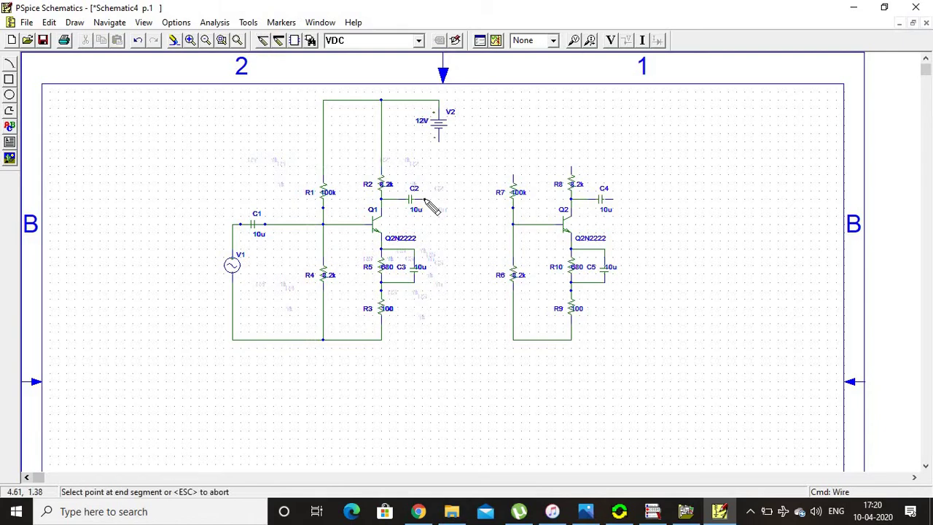
{"action": "left_click", "coordinate": [473, 226]}
{"action": "left_click", "coordinate": [515, 225]}
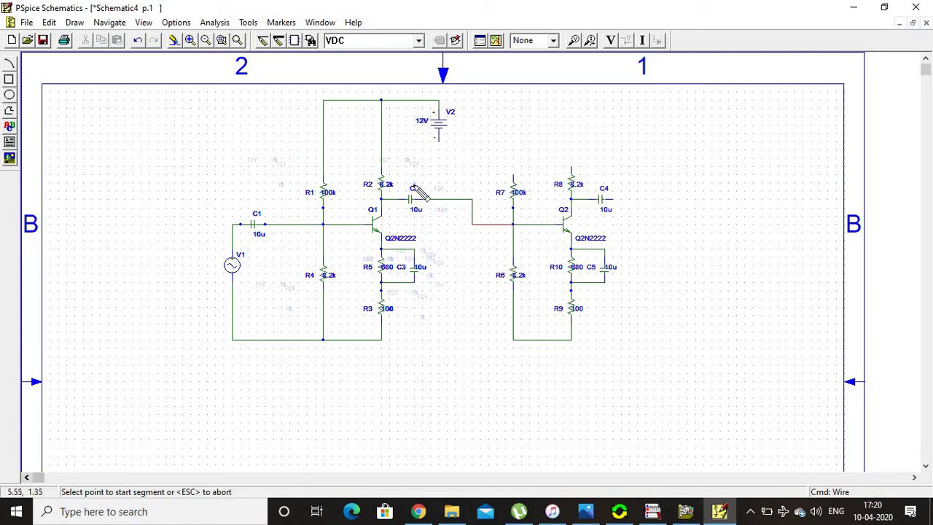
Step: Wire the tops of R8 and R7 to the supply line above R2, and join the bottom rails of both stages
{"action": "left_click", "coordinate": [381, 150]}
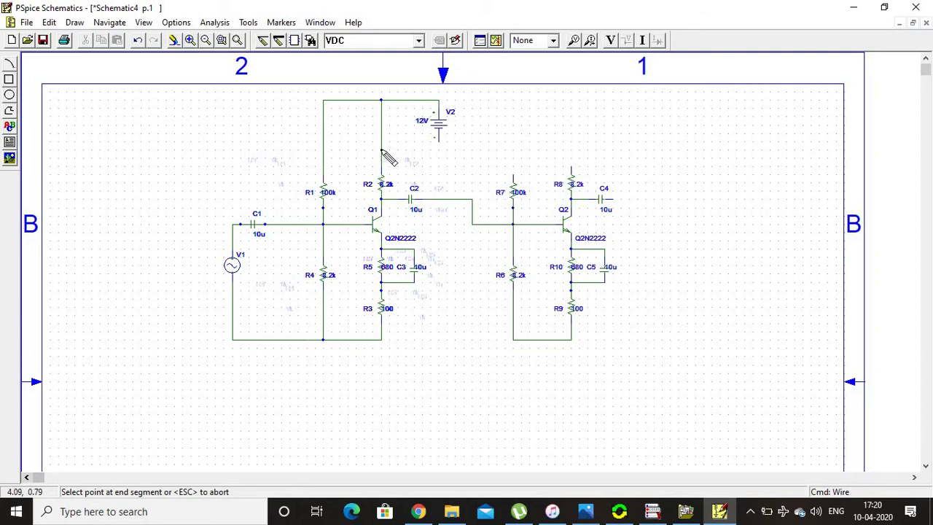
{"action": "left_click", "coordinate": [572, 168]}
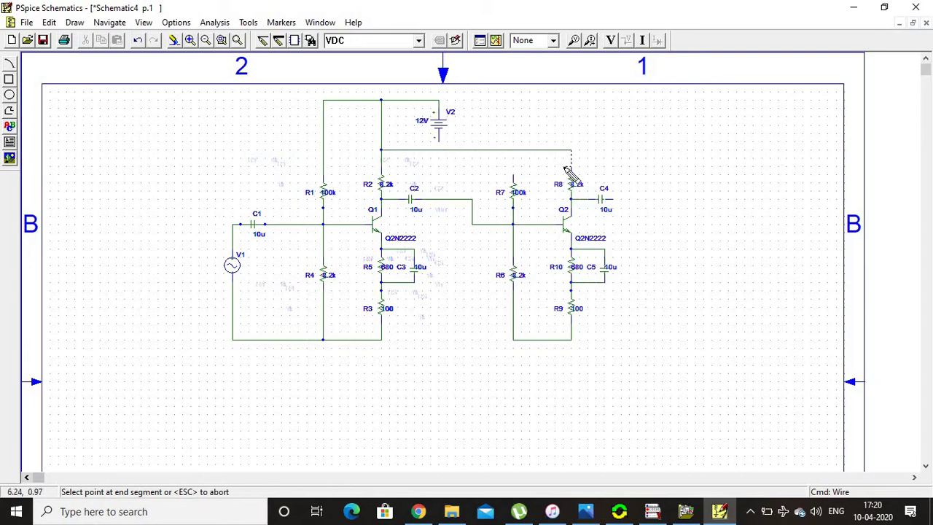
{"action": "double_click", "coordinate": [559, 163]}
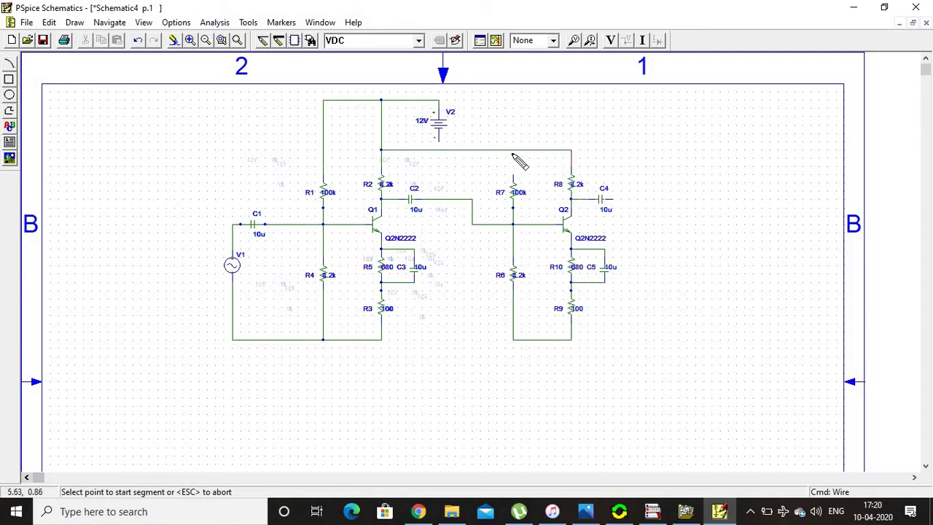
{"action": "left_click", "coordinate": [513, 150]}
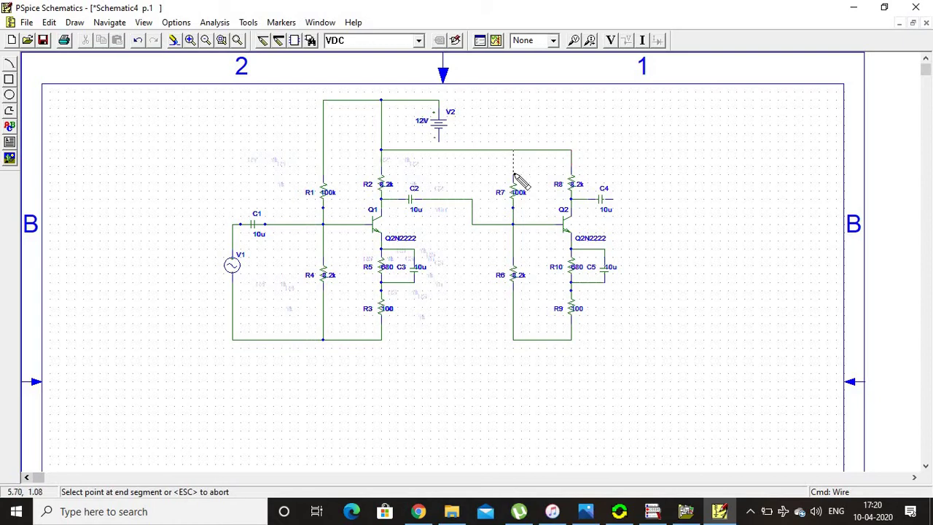
{"action": "double_click", "coordinate": [513, 175]}
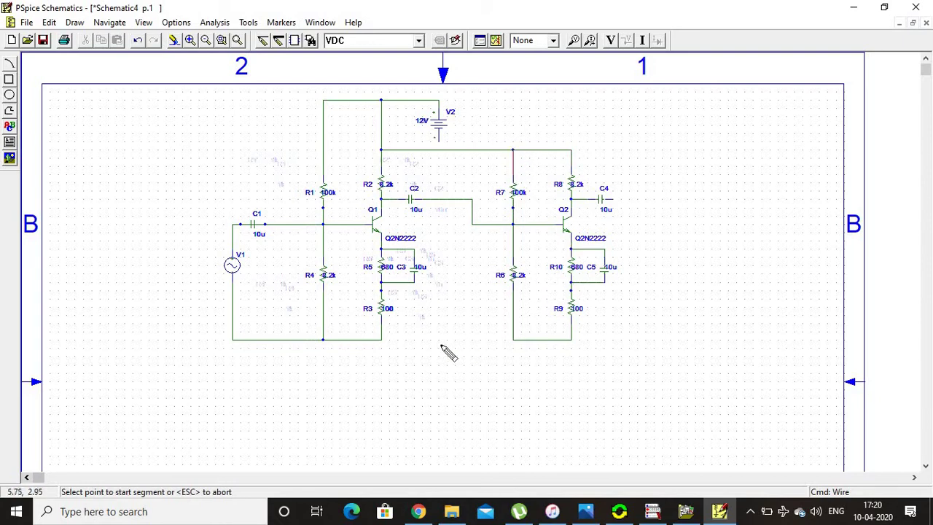
{"action": "left_click", "coordinate": [382, 340]}
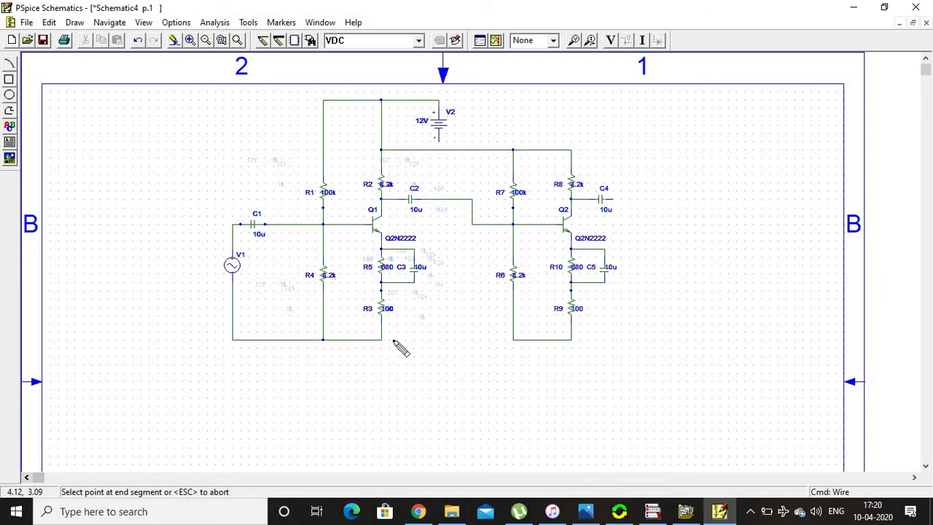
{"action": "double_click", "coordinate": [513, 339]}
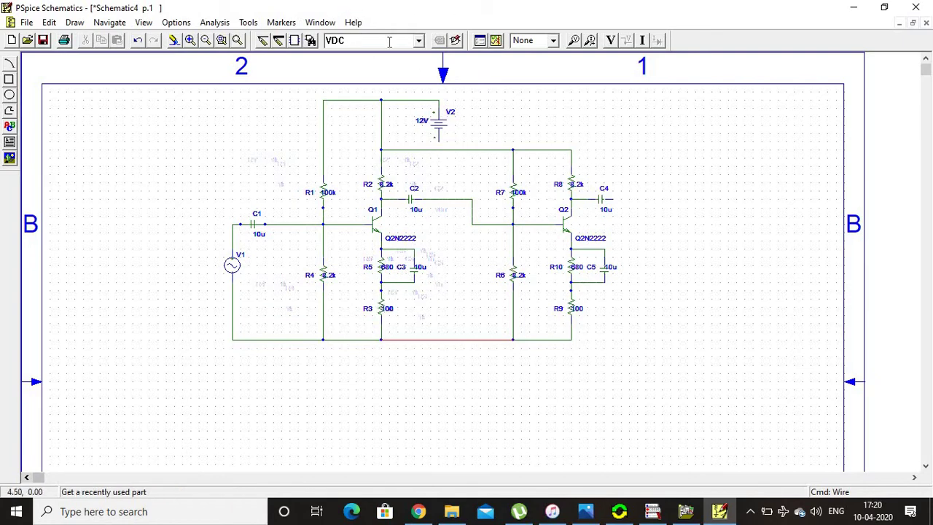
Step: Place two GND_EARTH symbols, one beside V2 and one on the bottom rail between the two stages
{"action": "left_click", "coordinate": [419, 41]}
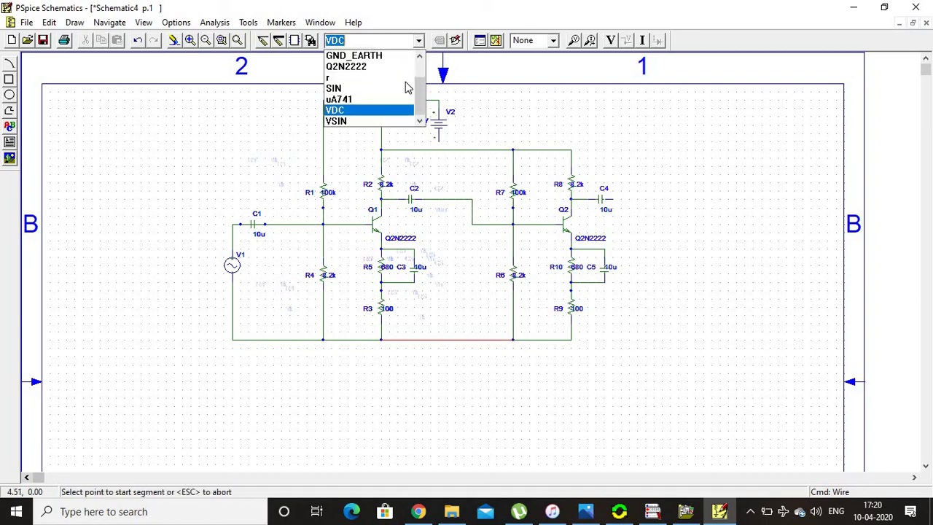
{"action": "left_click", "coordinate": [375, 56]}
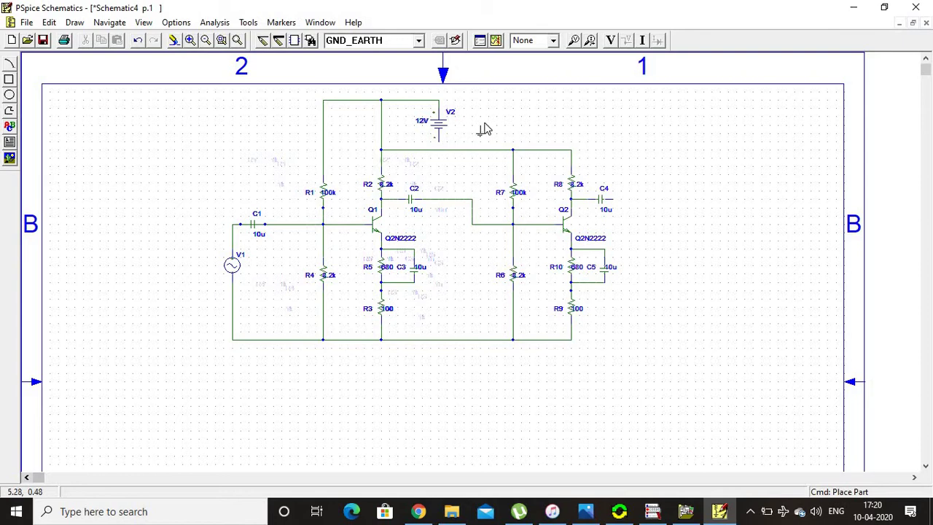
{"action": "left_click", "coordinate": [488, 129]}
{"action": "left_click", "coordinate": [414, 343]}
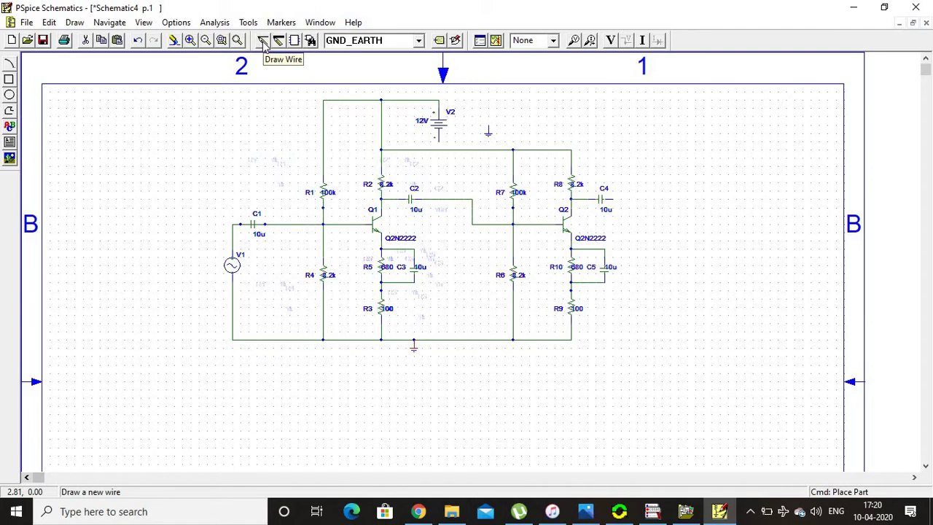
Step: Wire V2's negative terminal to the ground symbol beside it
{"action": "left_click", "coordinate": [264, 41]}
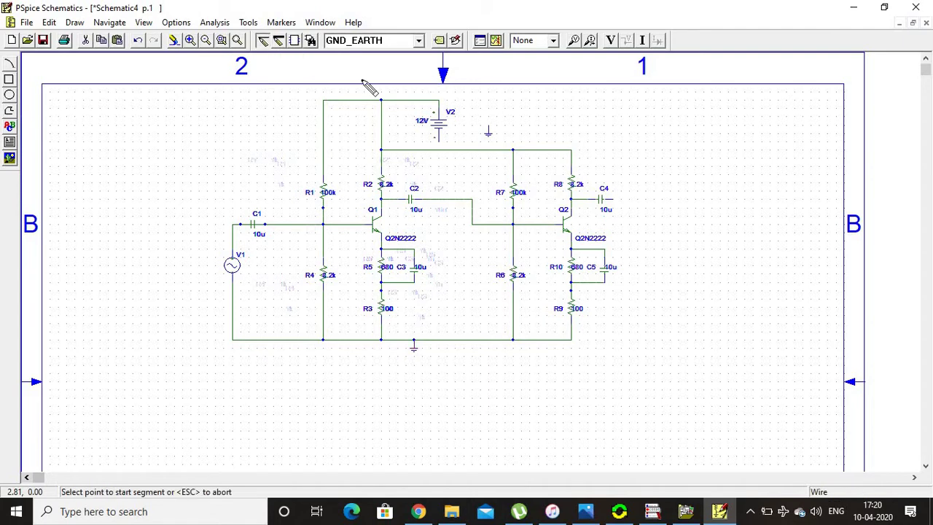
{"action": "left_click", "coordinate": [438, 138]}
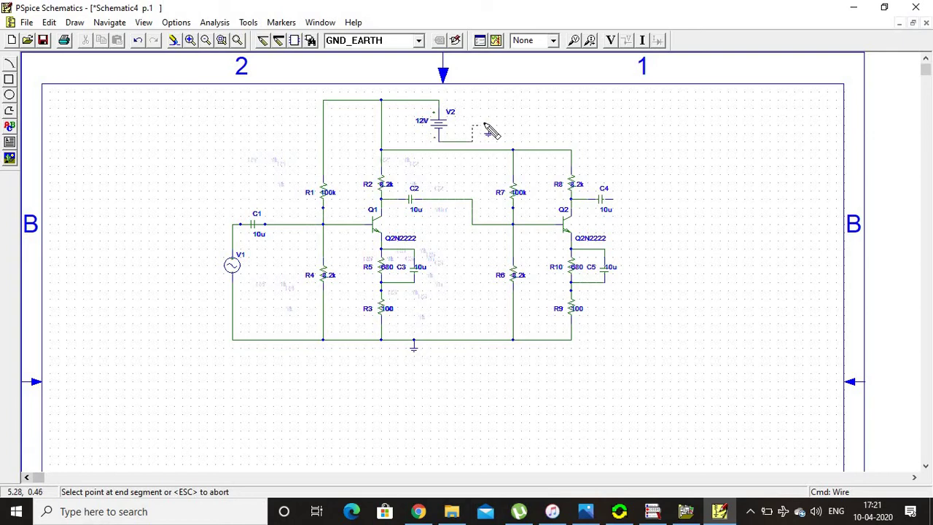
{"action": "left_click", "coordinate": [488, 127]}
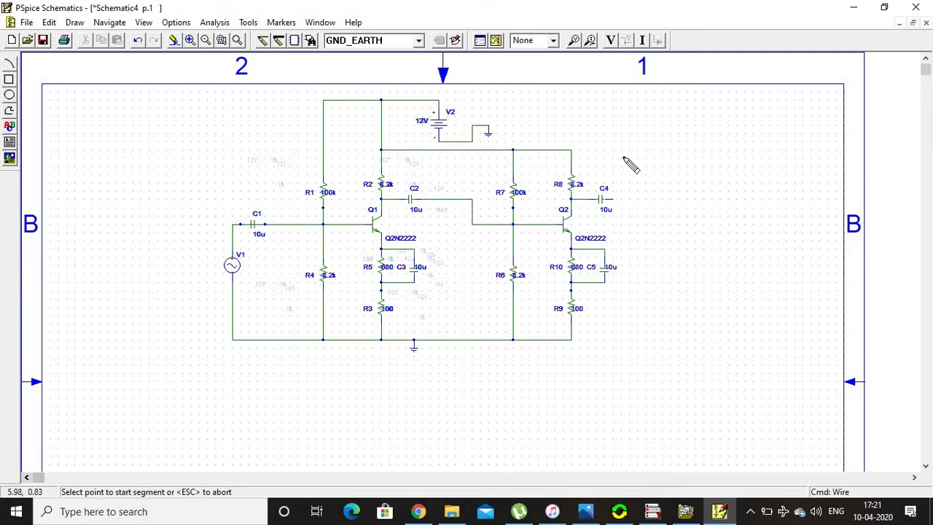
Step: Add a vertical load resistor to the right of output capacitor C4
{"action": "left_click", "coordinate": [419, 40]}
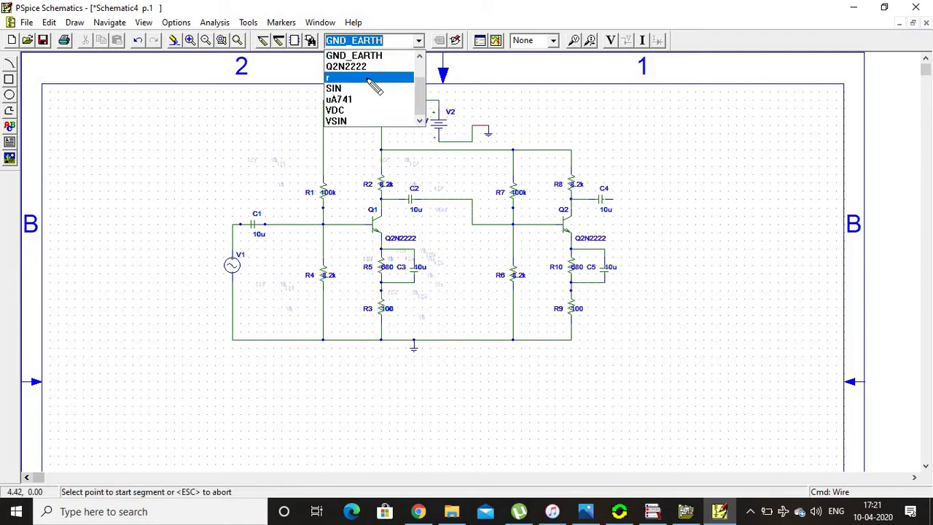
{"action": "left_click", "coordinate": [368, 78]}
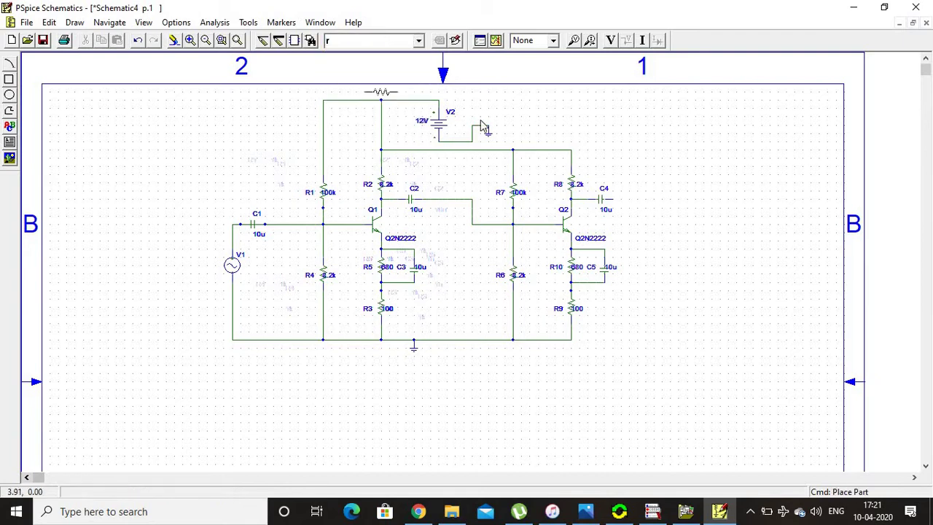
{"action": "left_click", "coordinate": [643, 224]}
{"action": "key", "text": "ctrl+r"}
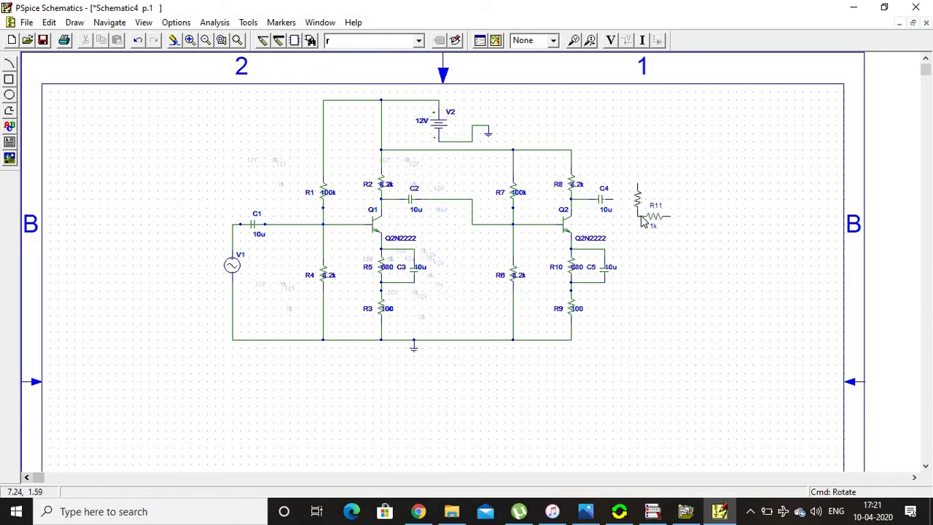
{"action": "left_click", "coordinate": [644, 221]}
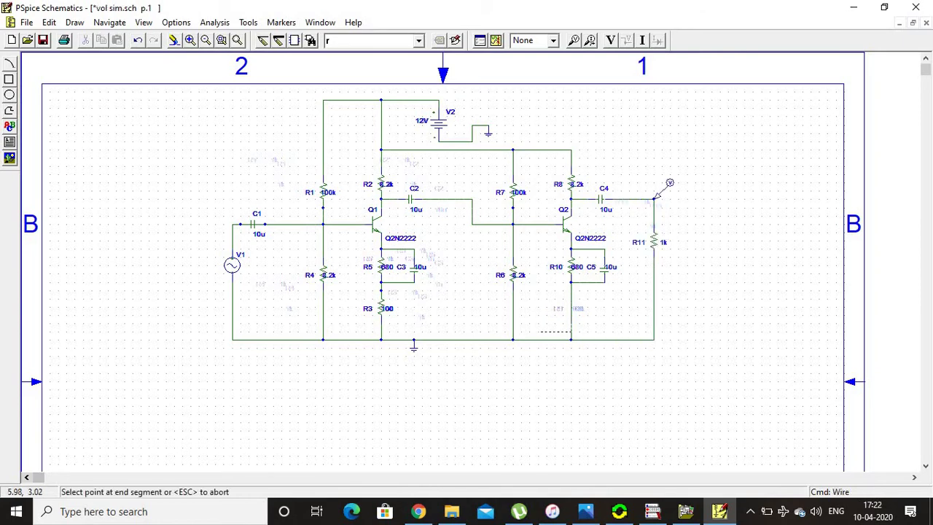
Step: Finish the wire from the lower end of R10 to the ground rail, and save the schematic
{"action": "left_click", "coordinate": [575, 345]}
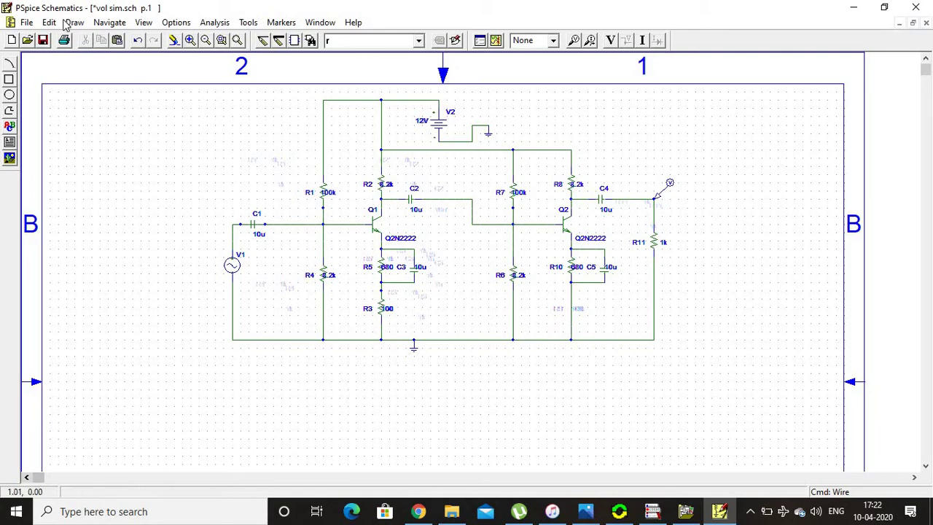
{"action": "left_click", "coordinate": [42, 41]}
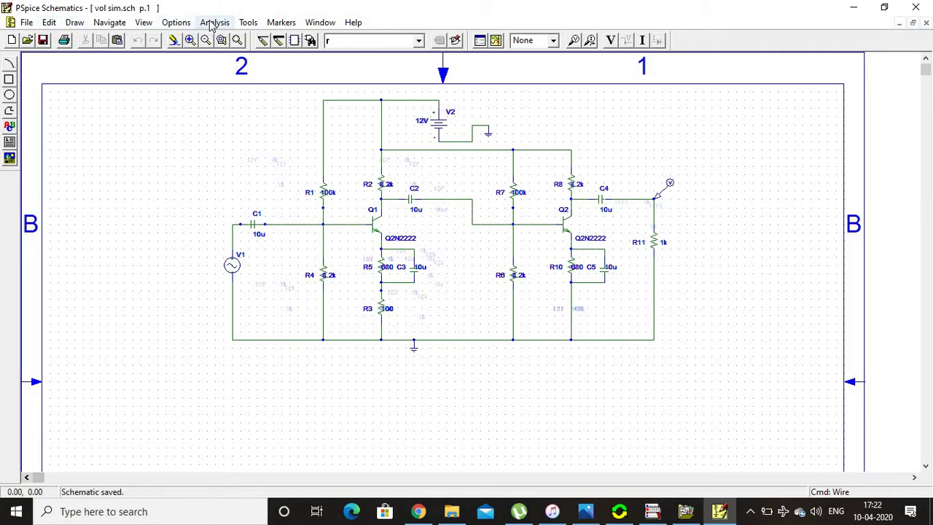
Step: Set up a decade AC sweep with 100 points per decade, from a start frequency of 1 to an end frequency of 1G
{"action": "left_click", "coordinate": [212, 22]}
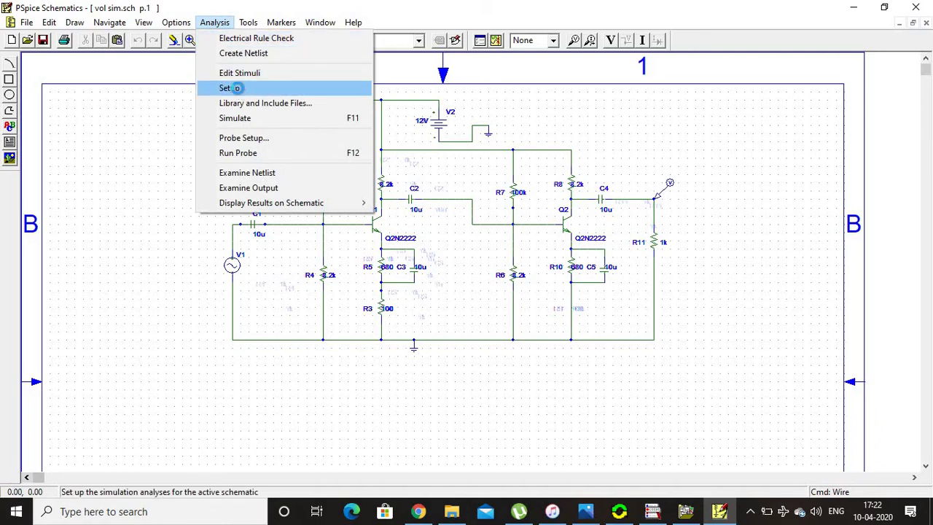
{"action": "left_click", "coordinate": [232, 88]}
{"action": "left_click", "coordinate": [390, 209]}
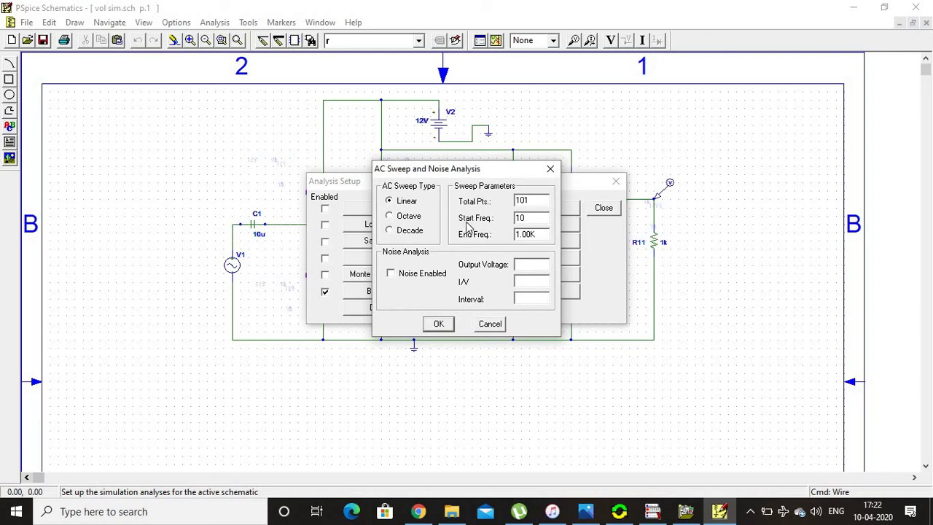
{"action": "left_click", "coordinate": [412, 231]}
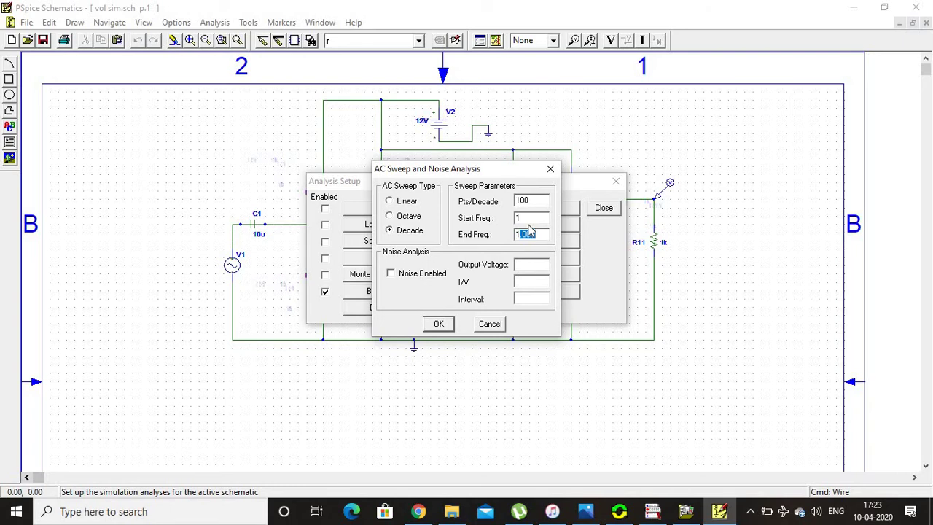
{"action": "type", "text": "G"}
{"action": "left_click", "coordinate": [439, 323]}
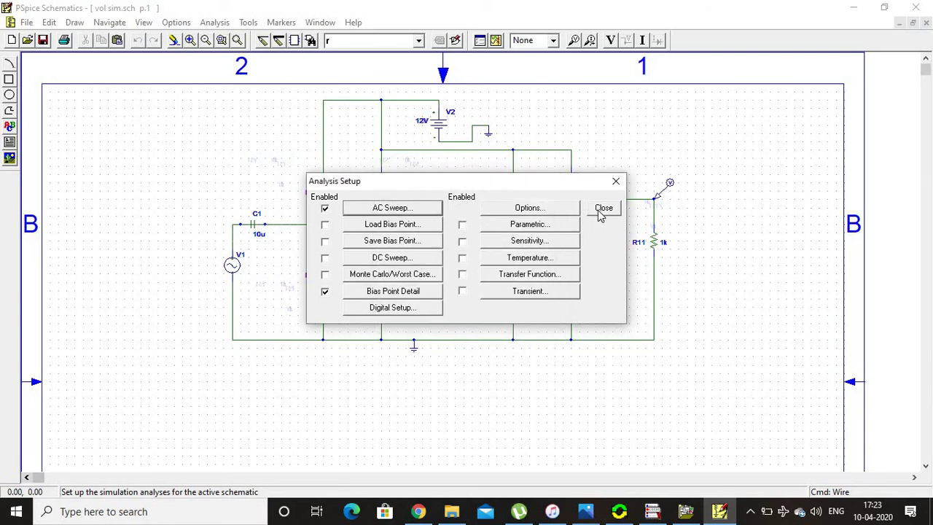
{"action": "left_click", "coordinate": [604, 208]}
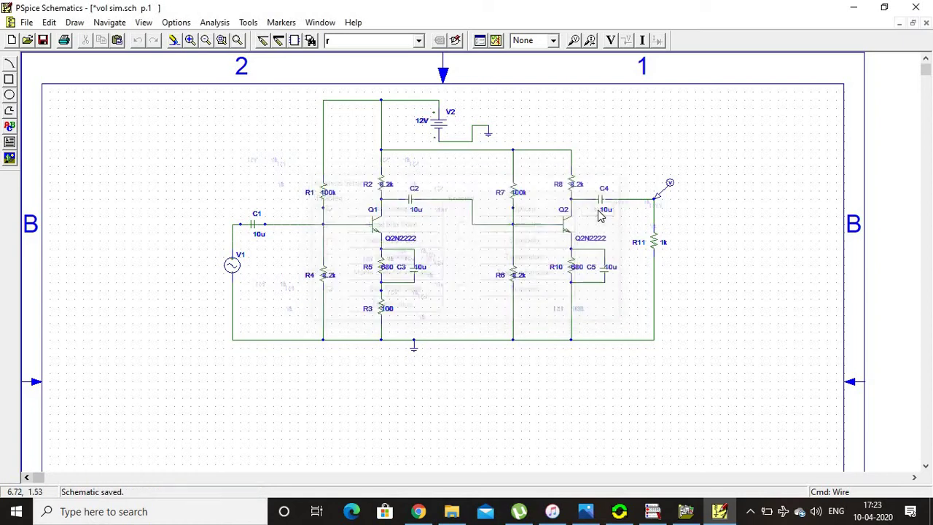
Step: Simulate the circuit, examine the output's frequency response in PSpice A/D, and close the plot window
{"action": "left_click", "coordinate": [216, 23]}
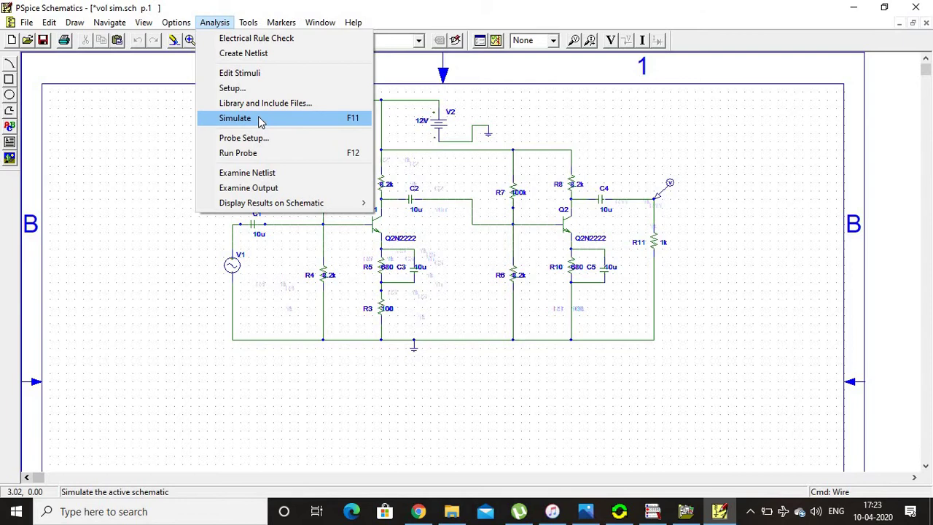
{"action": "left_click", "coordinate": [261, 121]}
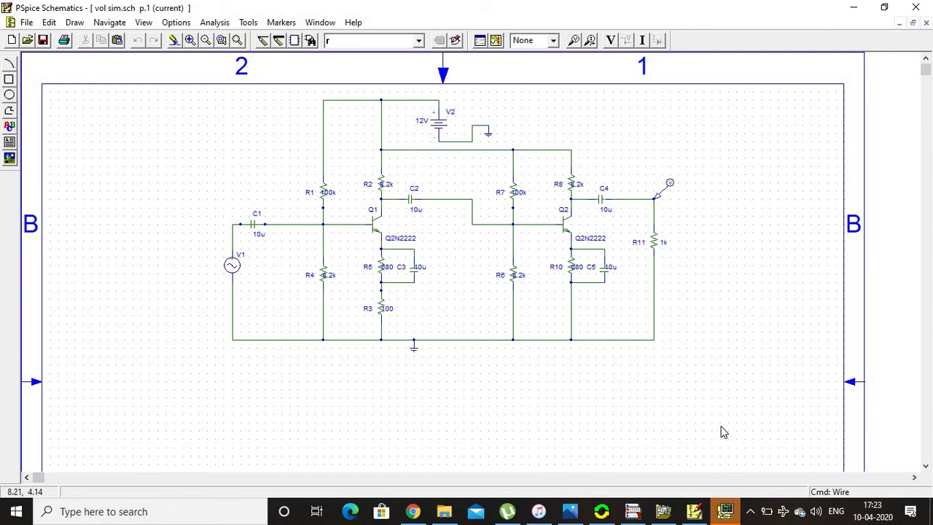
{"action": "left_click", "coordinate": [725, 515]}
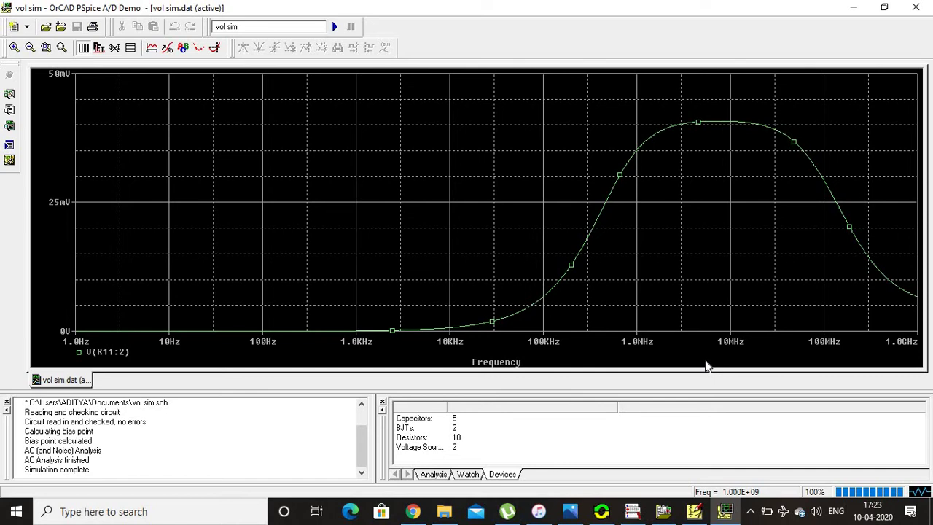
{"action": "left_click", "coordinate": [918, 8]}
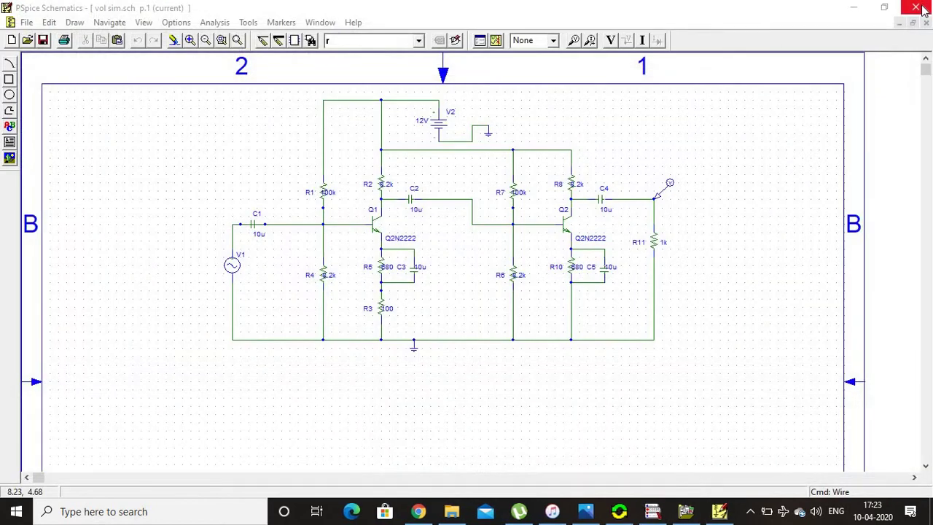
Step: Set the value of load resistor R11 to 10k
{"action": "left_click", "coordinate": [655, 245]}
{"action": "double_click", "coordinate": [661, 243]}
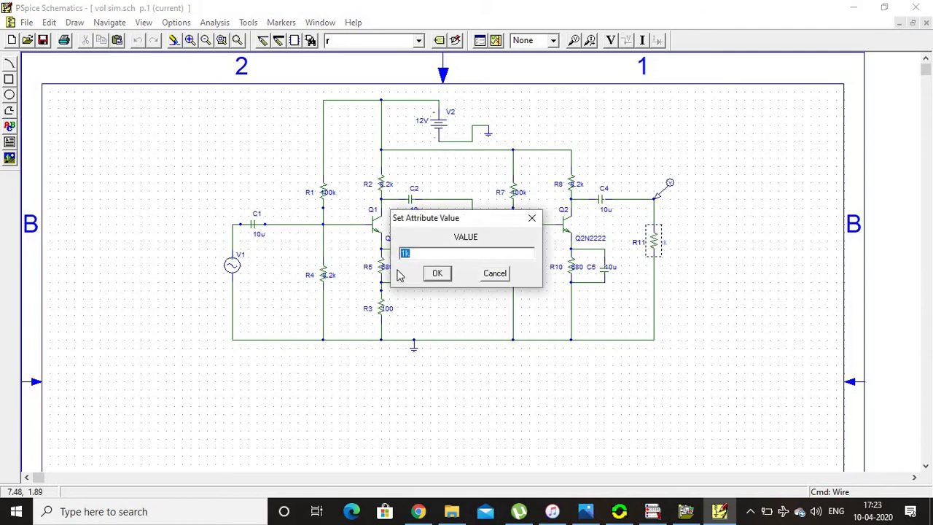
{"action": "left_click", "coordinate": [407, 252]}
{"action": "type", "text": "0"}
{"action": "left_click", "coordinate": [438, 273]}
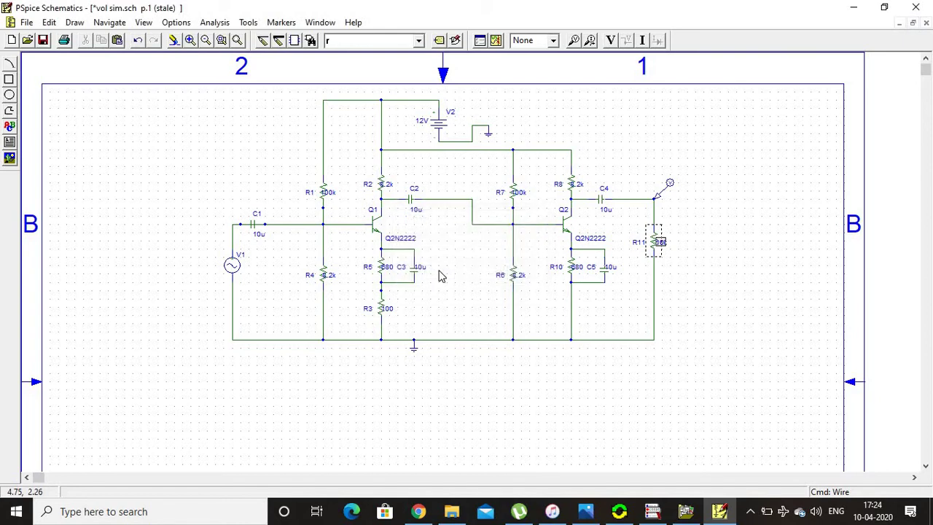
Step: Rerun the simulation with the new load value and check the frequency response in PSpice A/D
{"action": "left_click", "coordinate": [216, 23]}
{"action": "left_click", "coordinate": [239, 118]}
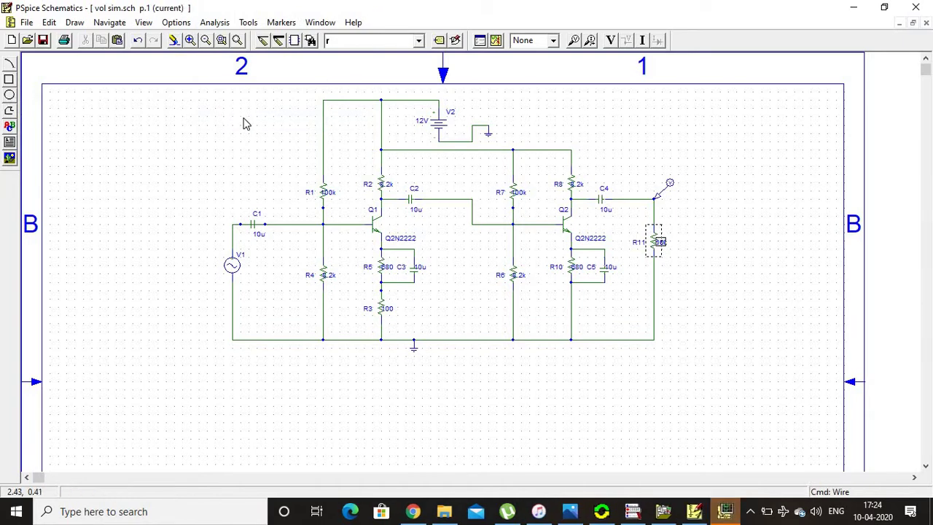
{"action": "left_click", "coordinate": [723, 513]}
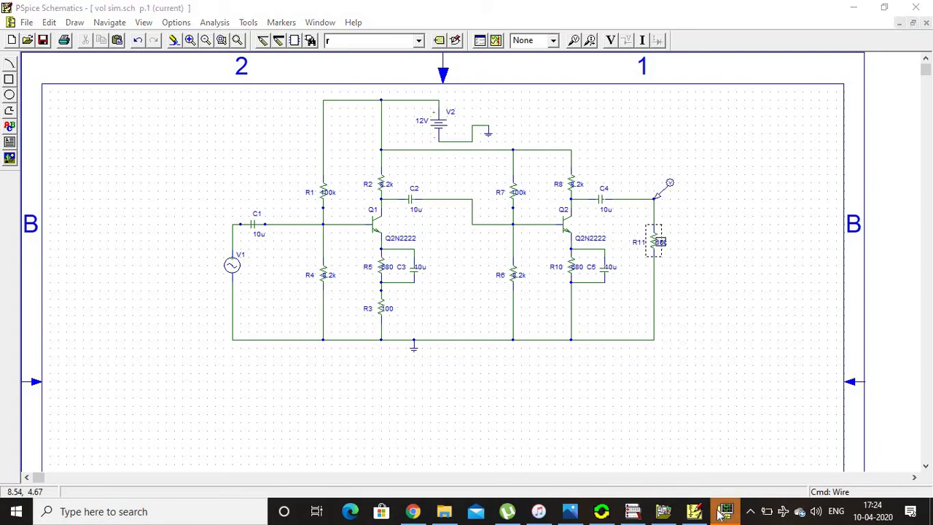
{"action": "left_click", "coordinate": [722, 513]}
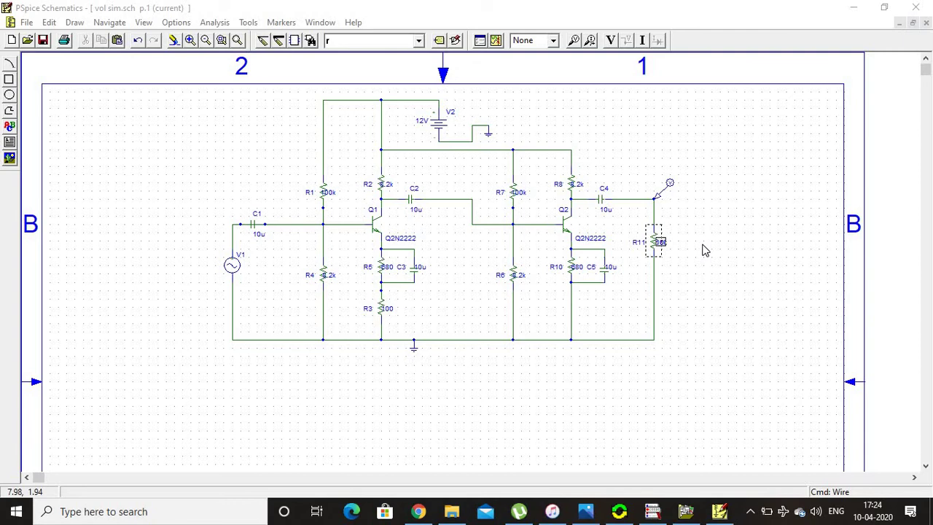
Step: Delete the wire segment running across C1 that bypasses the capacitor, leaving its label unset
{"action": "double_click", "coordinate": [252, 228]}
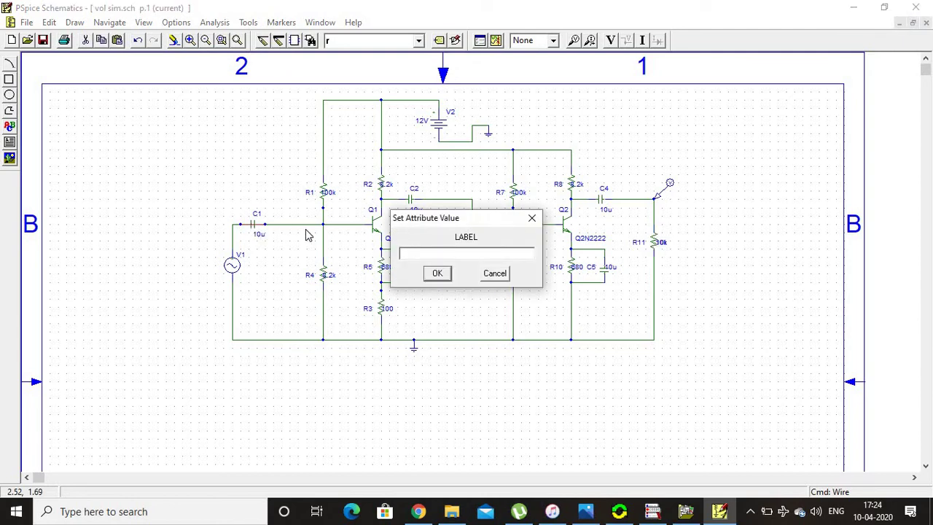
{"action": "left_click", "coordinate": [496, 275]}
{"action": "key", "text": "Delete"}
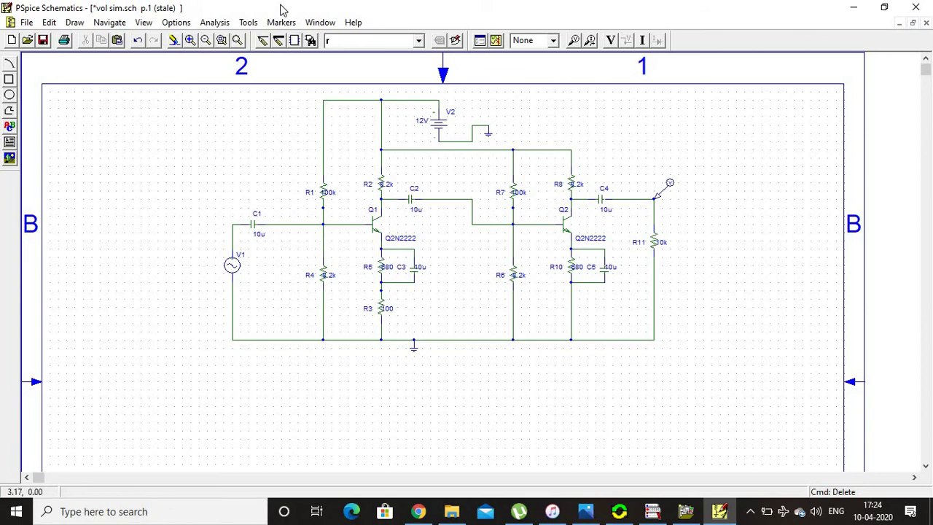
Step: Simulate the circuit with C1 no longer bypassed, examine the frequency response in PSpice A/D, and close the plot window
{"action": "left_click", "coordinate": [215, 23]}
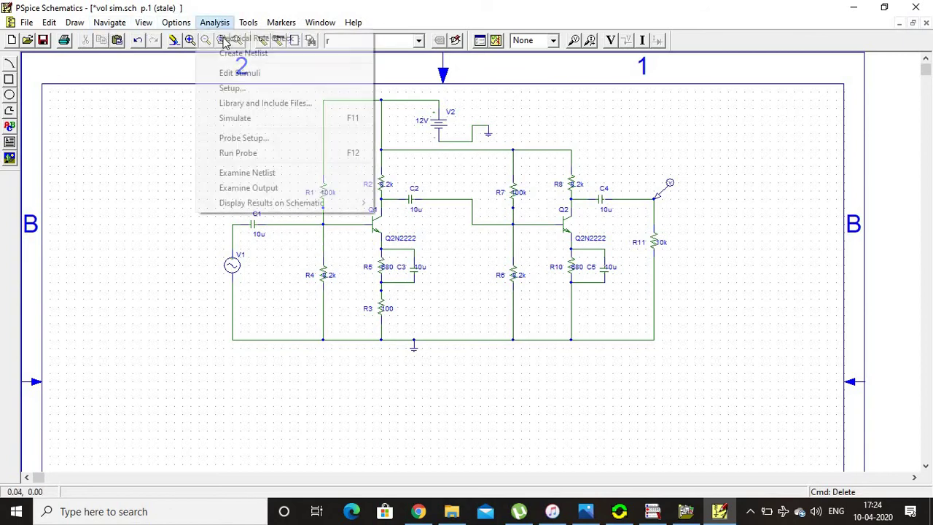
{"action": "left_click", "coordinate": [241, 119]}
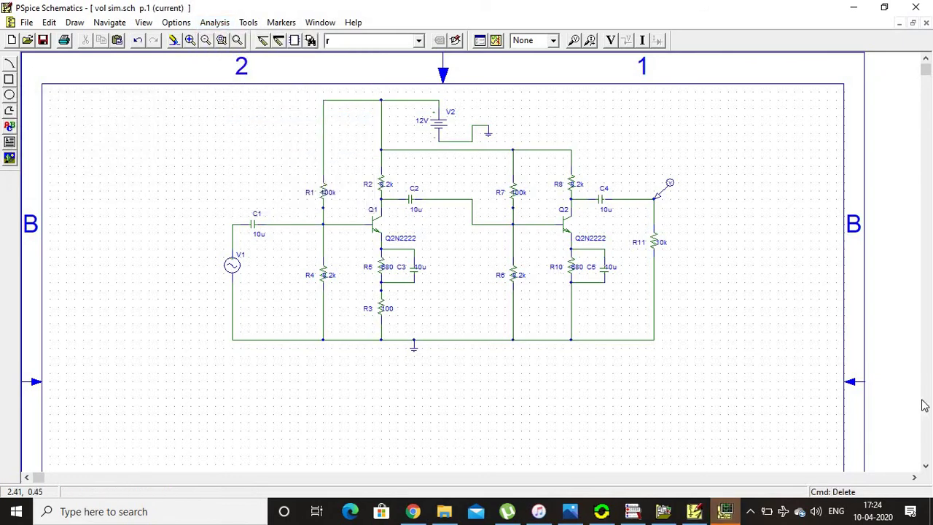
{"action": "left_click", "coordinate": [724, 513]}
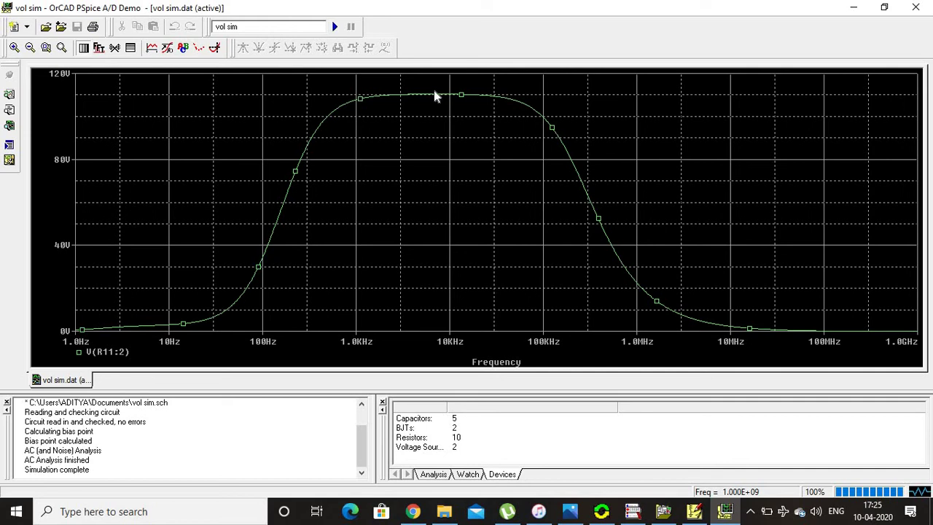
{"action": "left_click", "coordinate": [920, 8]}
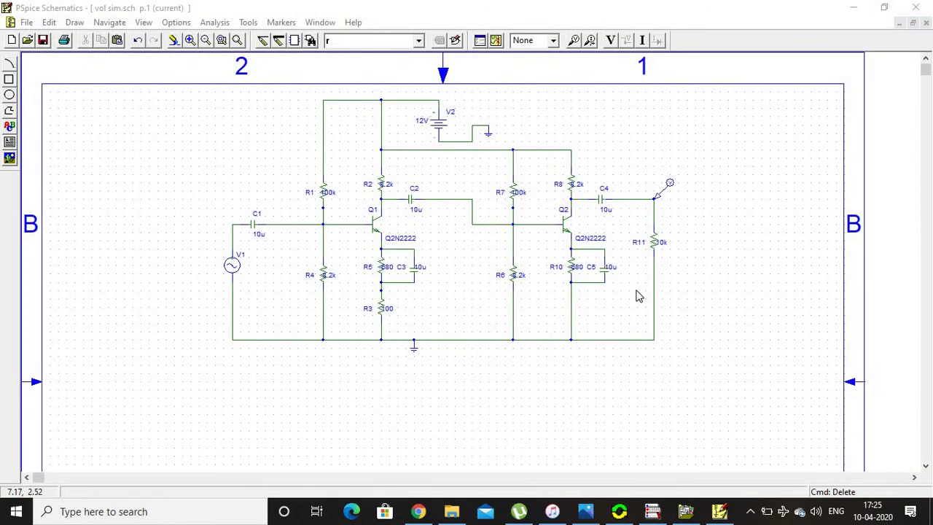
Step: Delete the ground wire segment between the lower ends of the R10 and R11 branches, leaving its label unset
{"action": "left_click", "coordinate": [625, 347]}
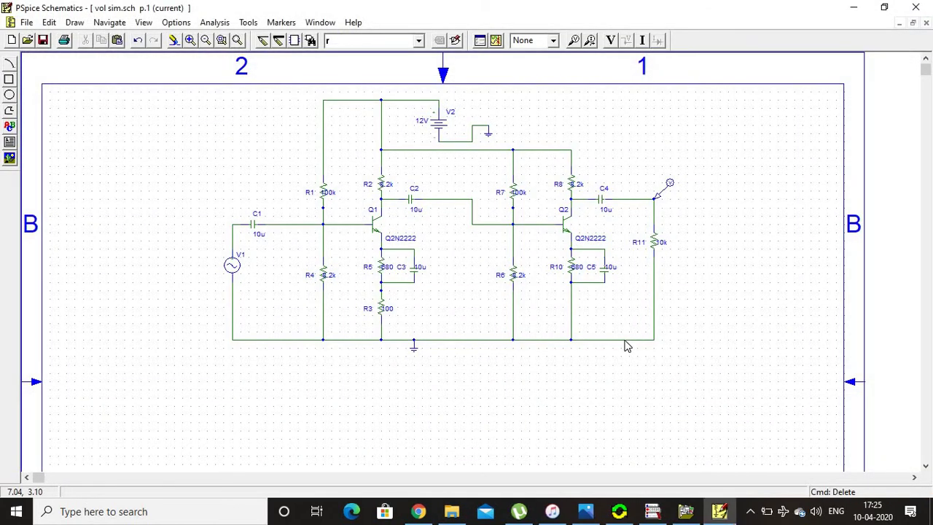
{"action": "double_click", "coordinate": [625, 340]}
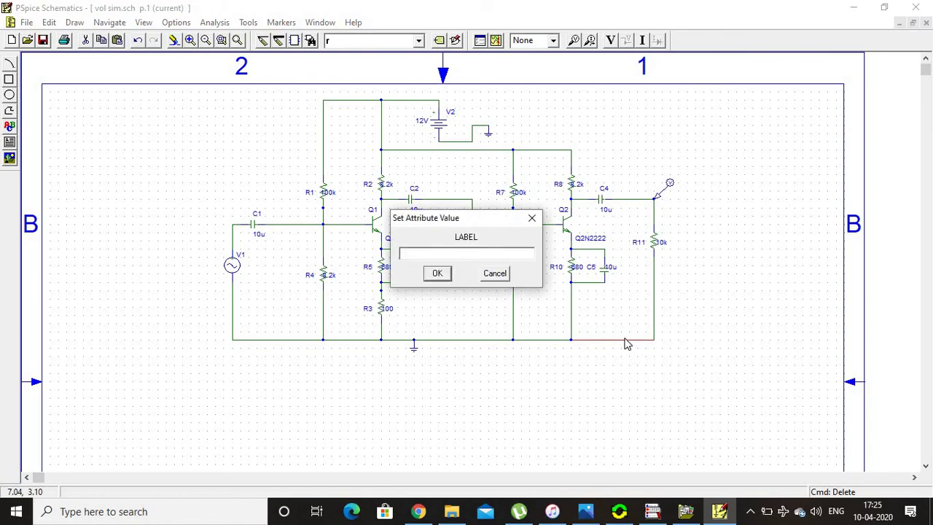
{"action": "left_click", "coordinate": [495, 276]}
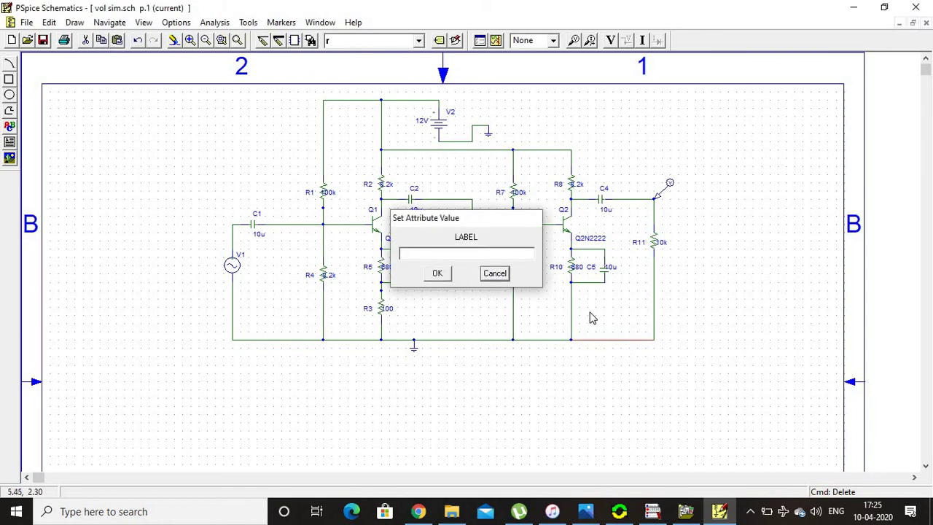
{"action": "left_click", "coordinate": [612, 344]}
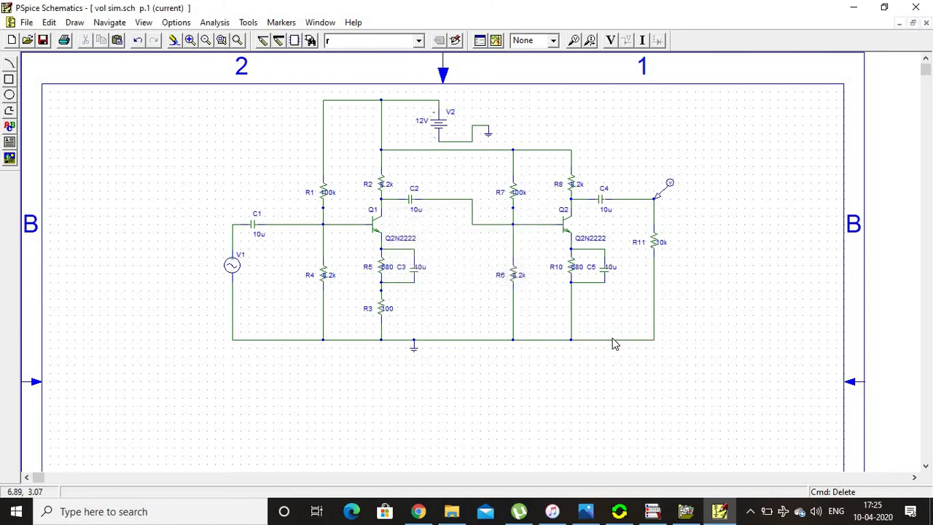
{"action": "left_click", "coordinate": [622, 340]}
{"action": "key", "text": "Delete"}
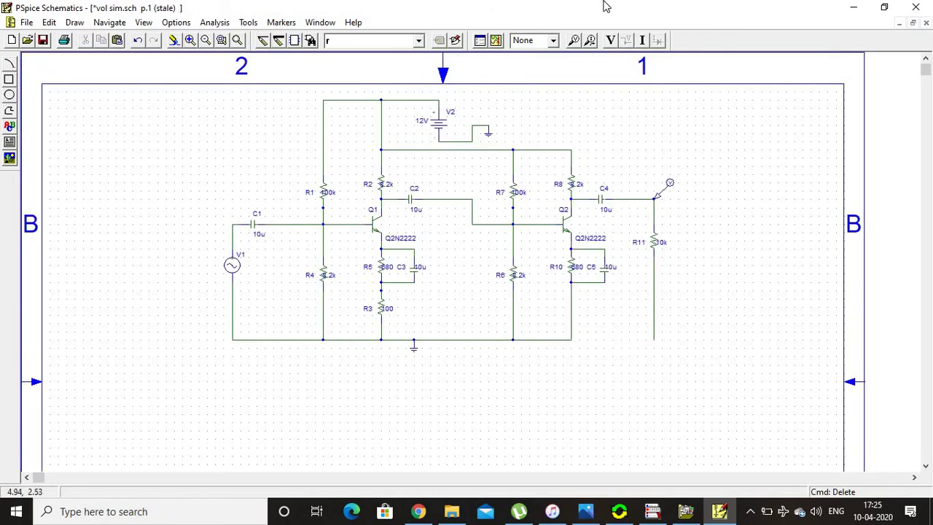
Step: Draw a feedback wire from the R5–R3 junction at C3's lower lead, beneath the ground rail, to the lower end of R11's wire
{"action": "left_click", "coordinate": [263, 40]}
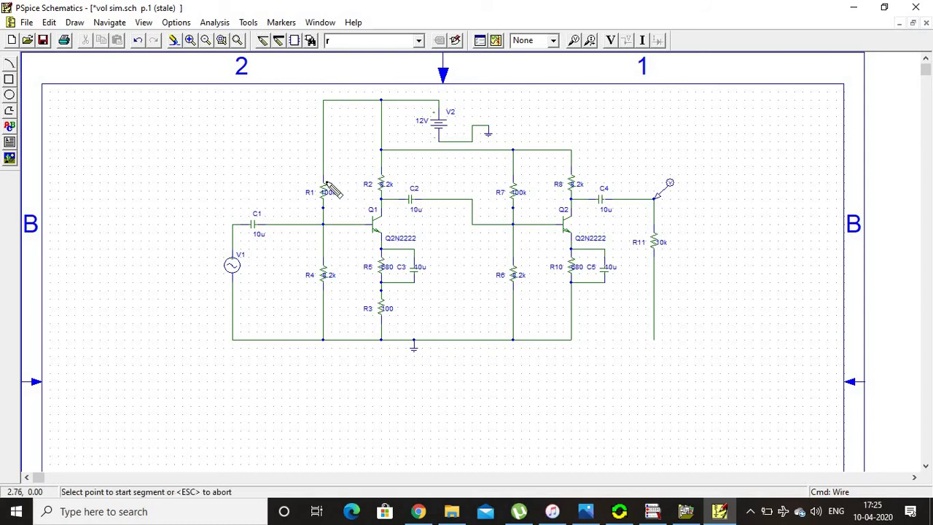
{"action": "left_click", "coordinate": [397, 285]}
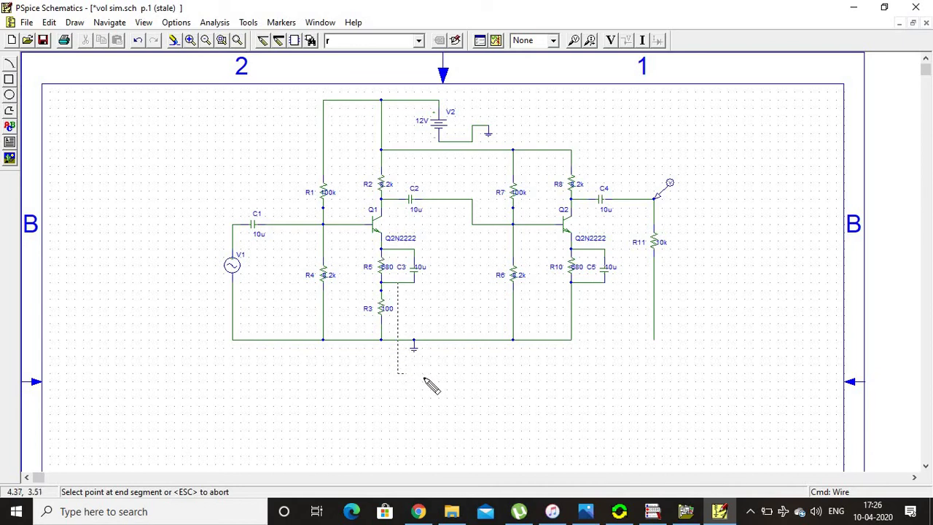
{"action": "left_click", "coordinate": [654, 373]}
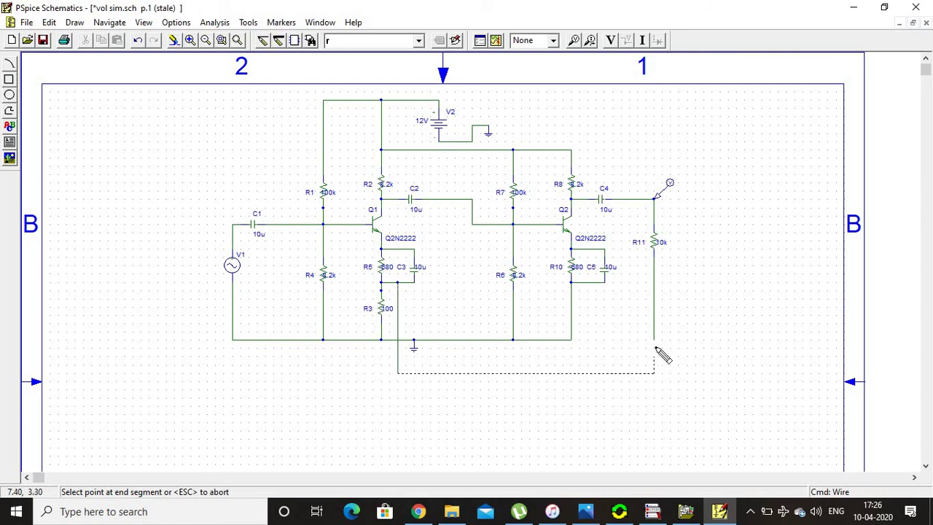
{"action": "left_click", "coordinate": [653, 339]}
{"action": "left_click", "coordinate": [656, 340]}
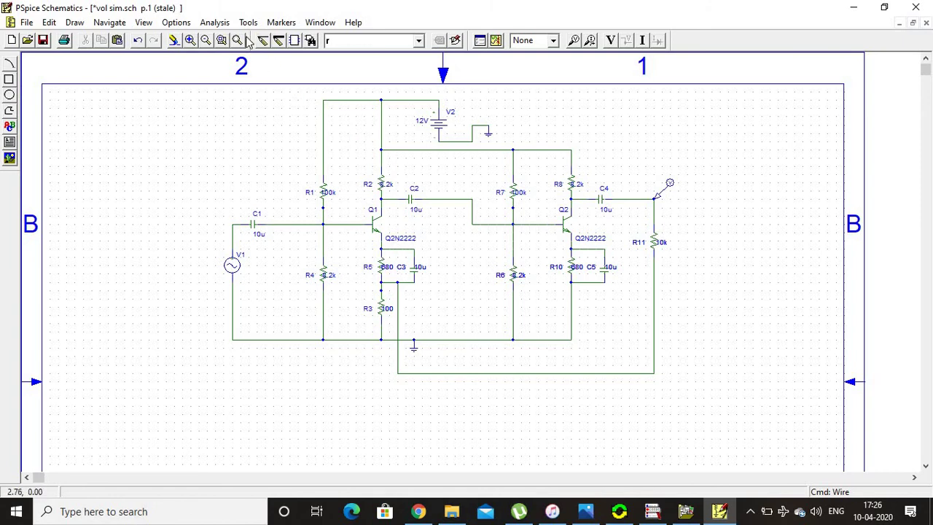
Step: Simulate the circuit with the feedback connection and bring up its frequency response in PSpice A/D
{"action": "left_click", "coordinate": [211, 23]}
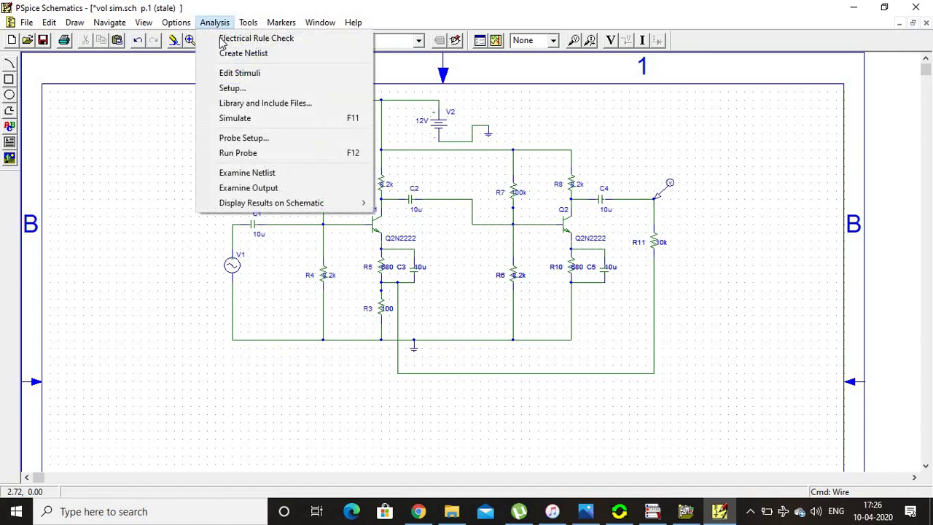
{"action": "left_click", "coordinate": [246, 119]}
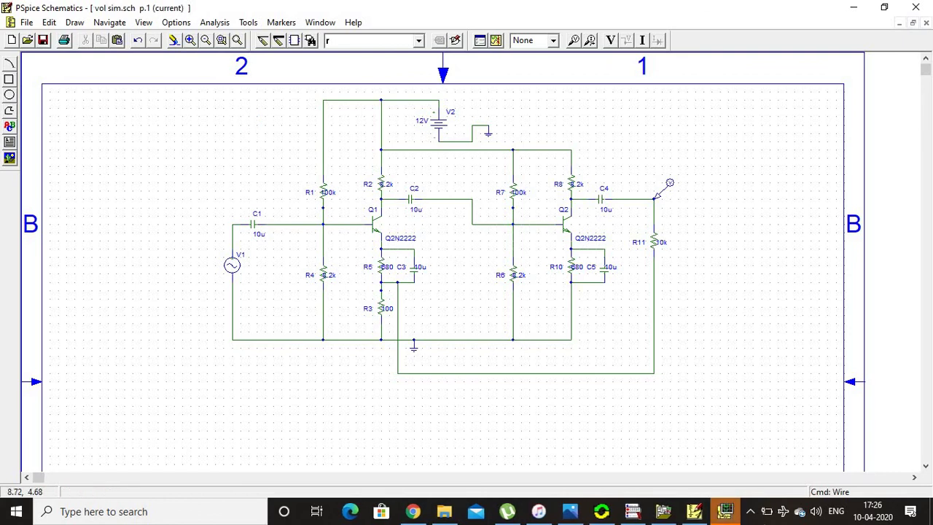
{"action": "left_click", "coordinate": [726, 510]}
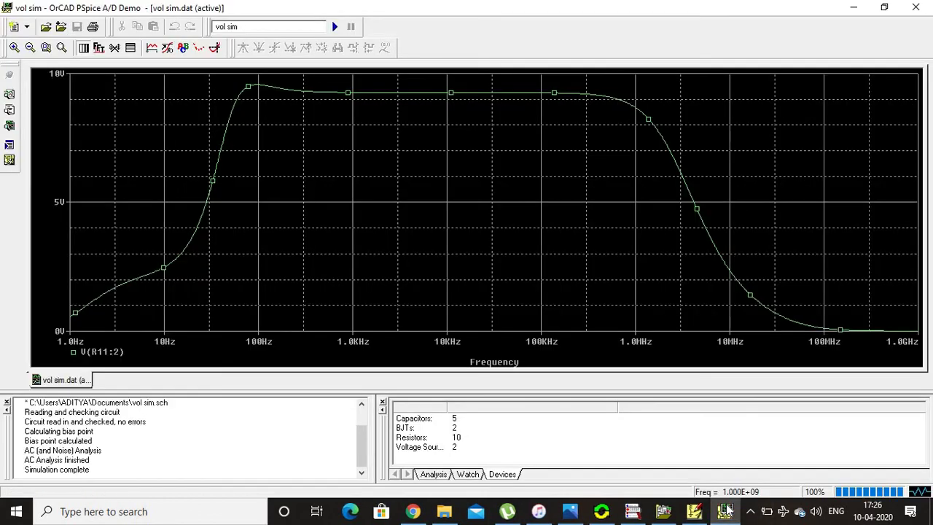